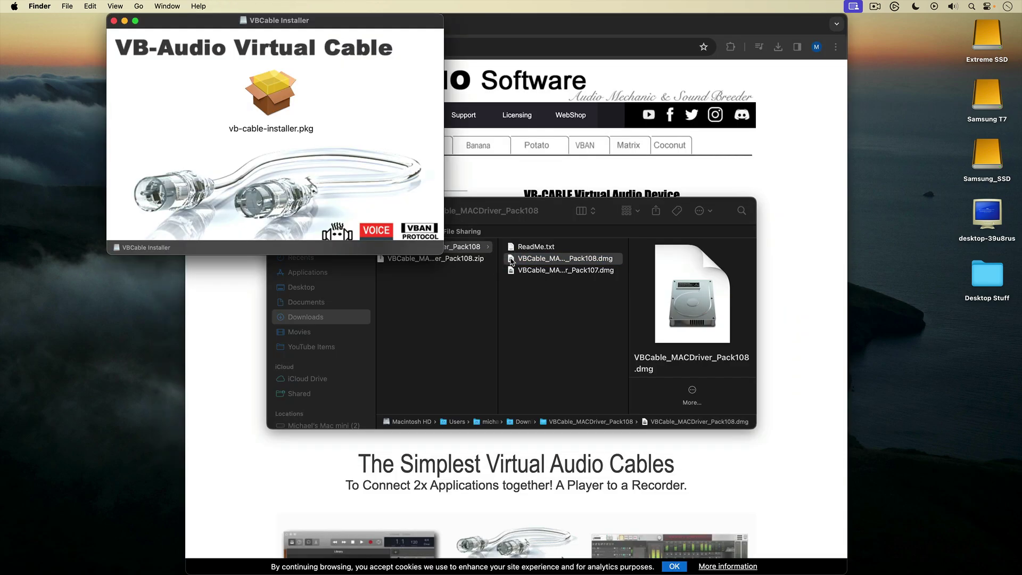
pyautogui.moveTo(362, 18); pyautogui.dragTo(380, 129)
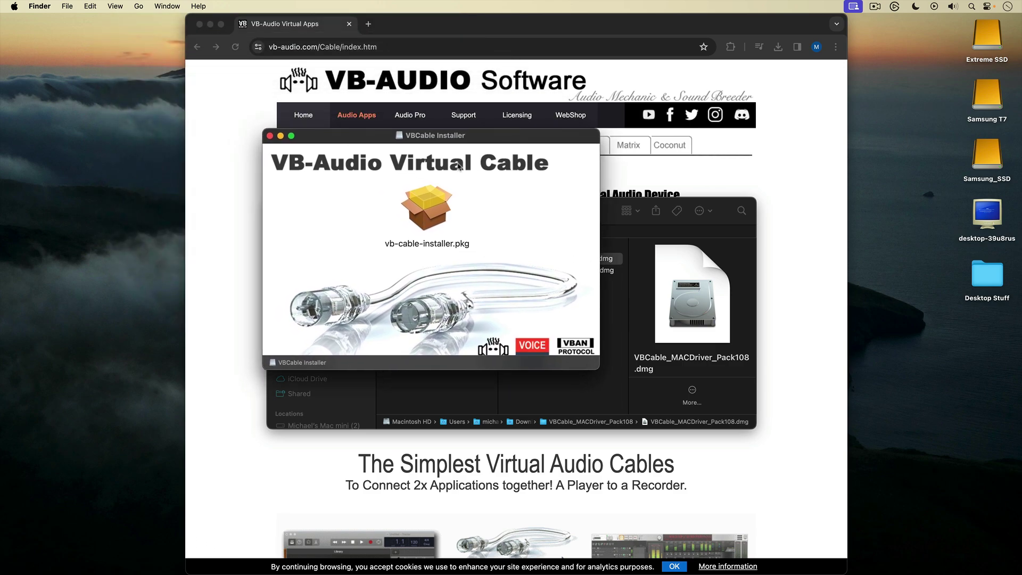
pyautogui.click(777, 255)
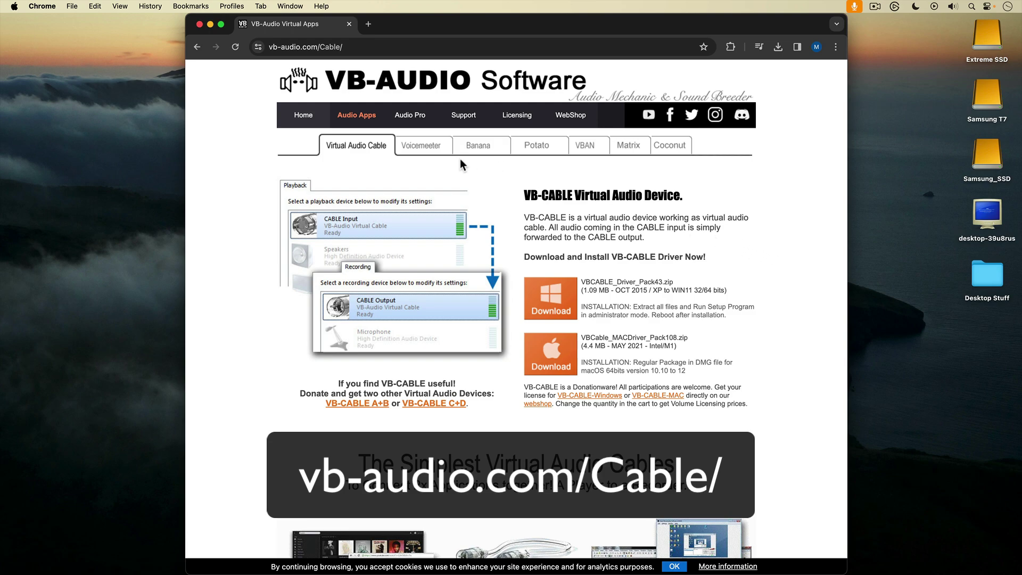
# Look over the Voicemeeter page on the VB-Audio site and return to the Virtual Audio Cable page.
pyautogui.click(434, 146)
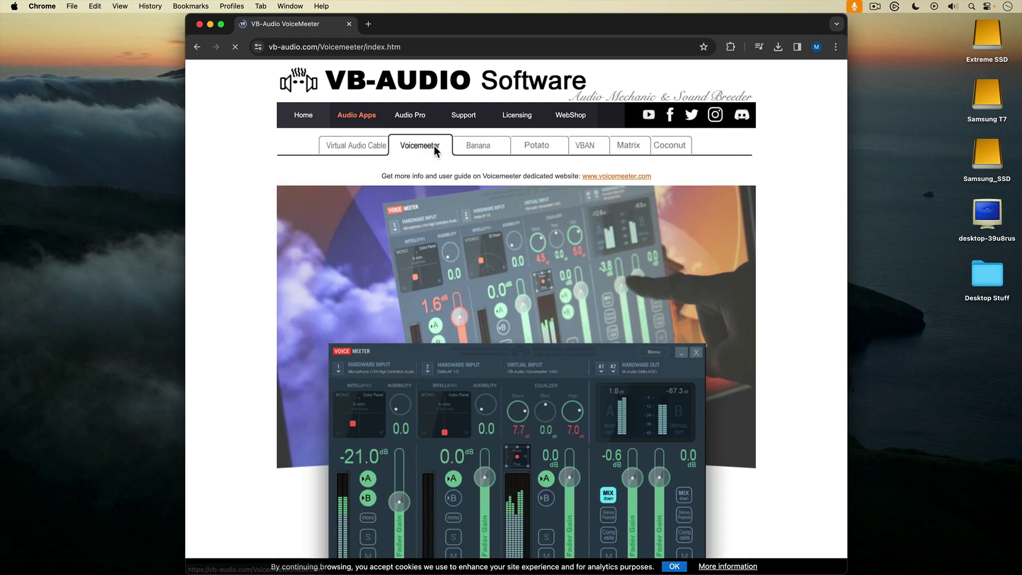
pyautogui.scroll(-5, 609, 250)
pyautogui.scroll(2, 609, 250)
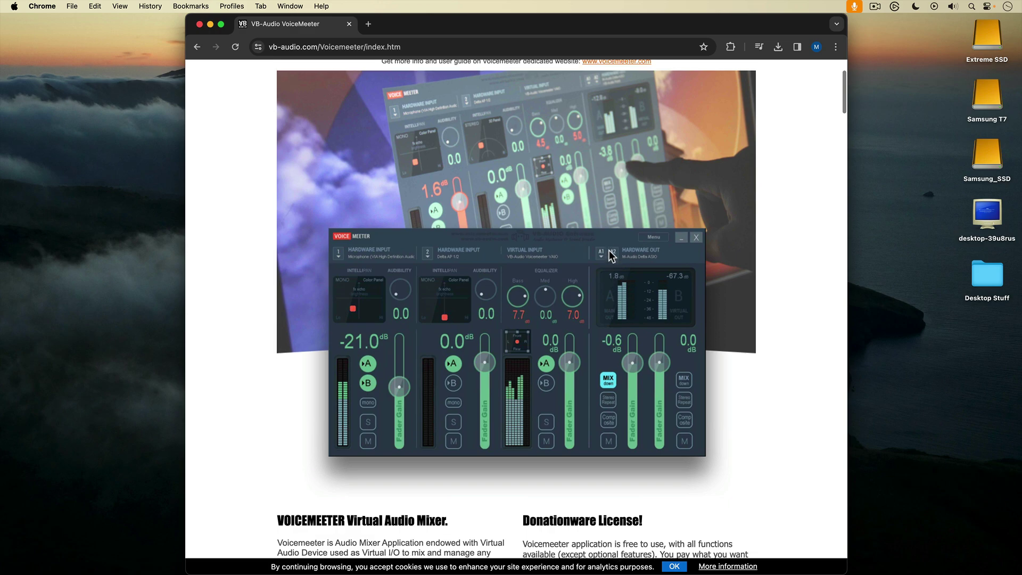
pyautogui.scroll(1, 609, 255)
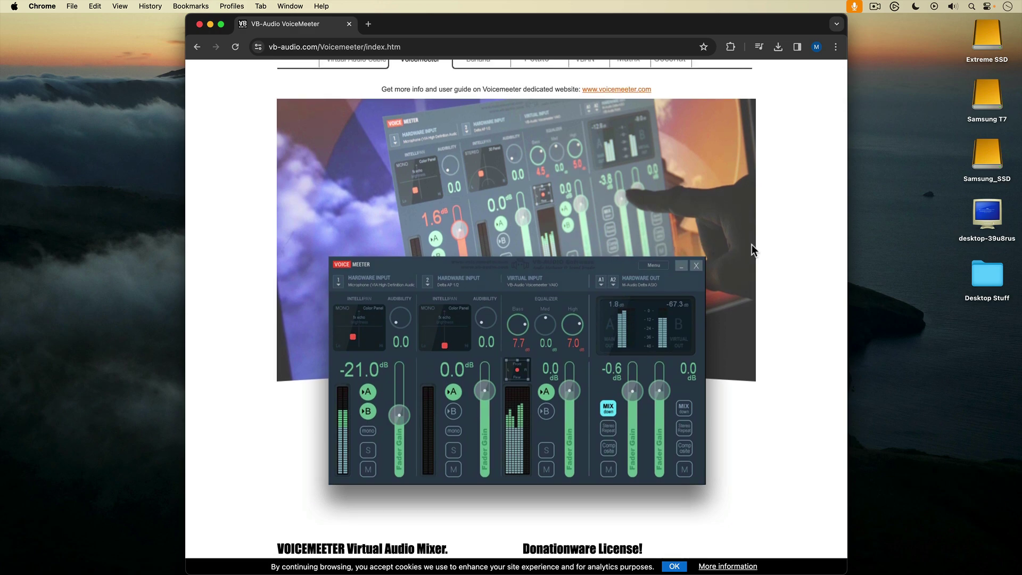
pyautogui.scroll(3, 751, 244)
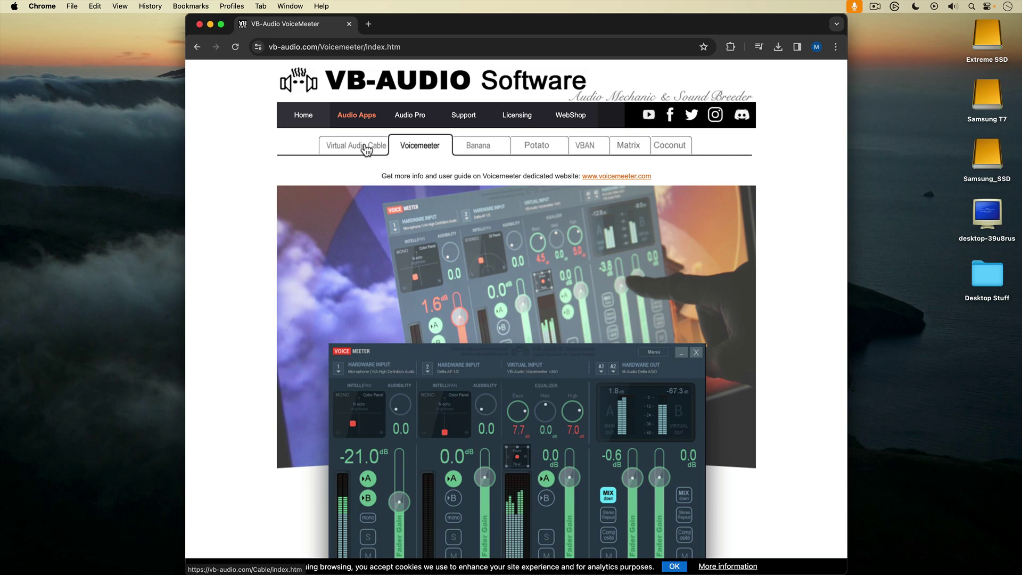
pyautogui.click(366, 149)
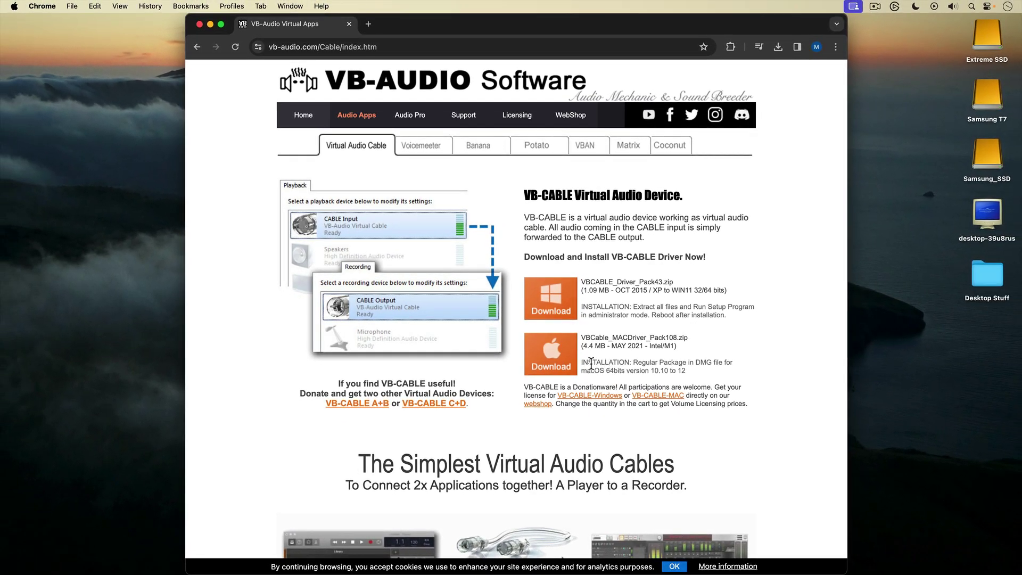
# Download the macOS driver package VBCable_MACDriver_Pack108.zip to the Downloads folder and unpack it in Finder.
pyautogui.click(554, 361)
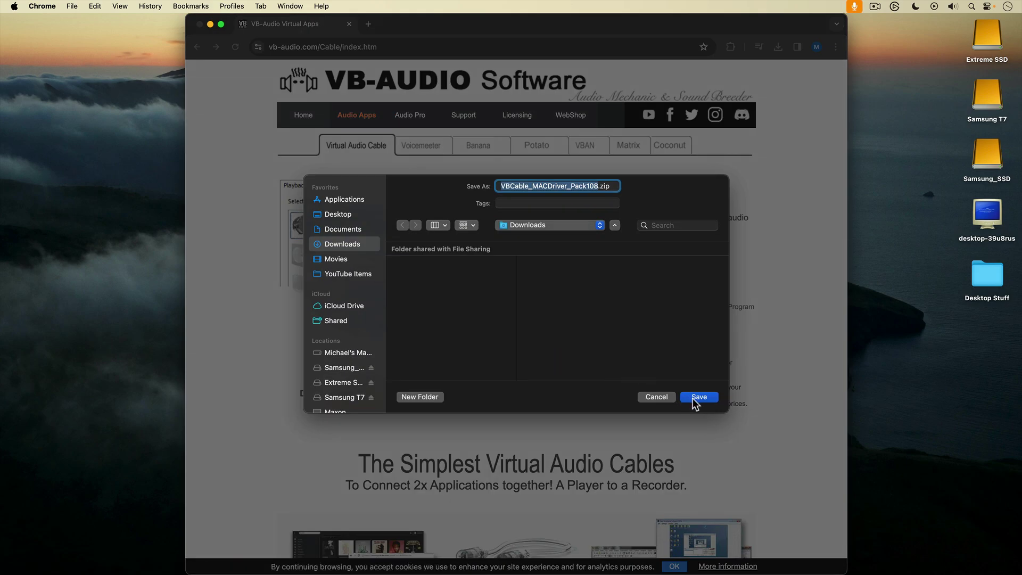
pyautogui.click(696, 399)
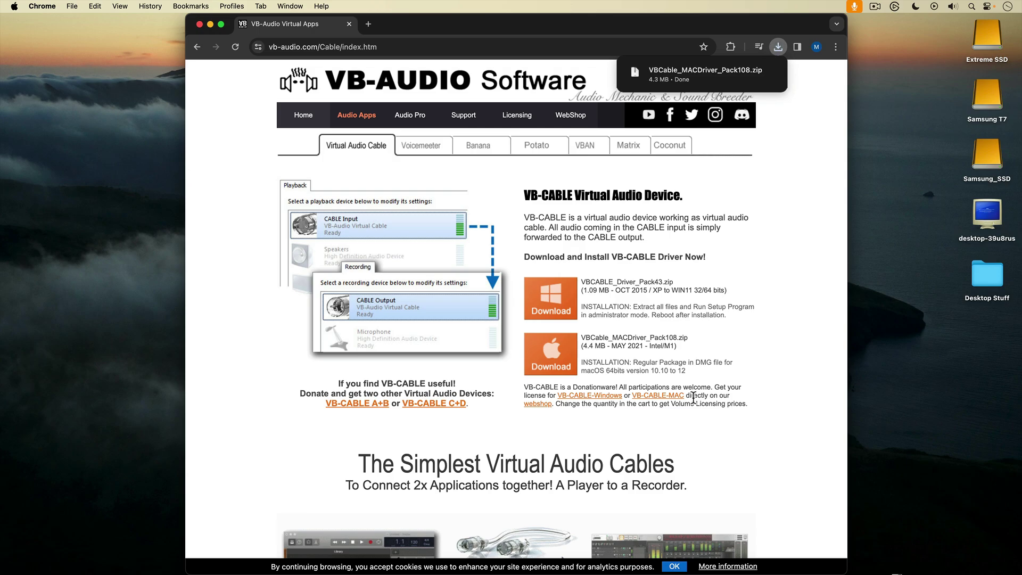
pyautogui.click(41, 533)
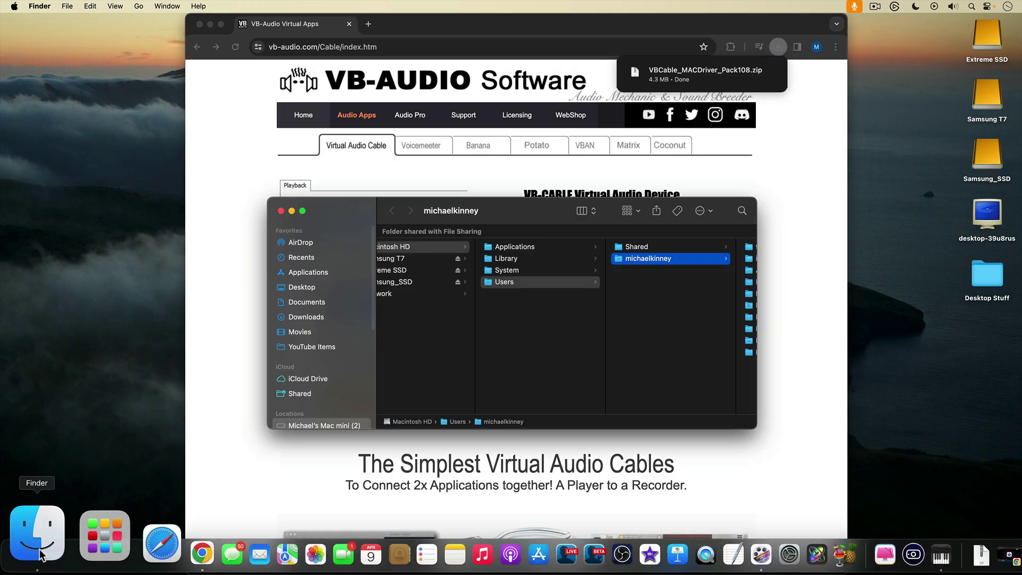
pyautogui.click(306, 317)
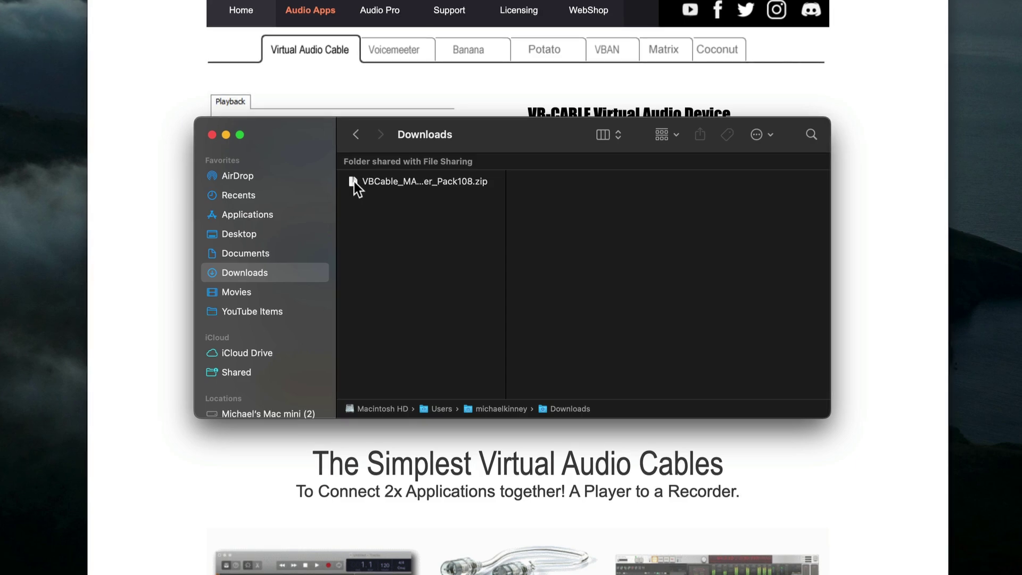
pyautogui.doubleClick(354, 181)
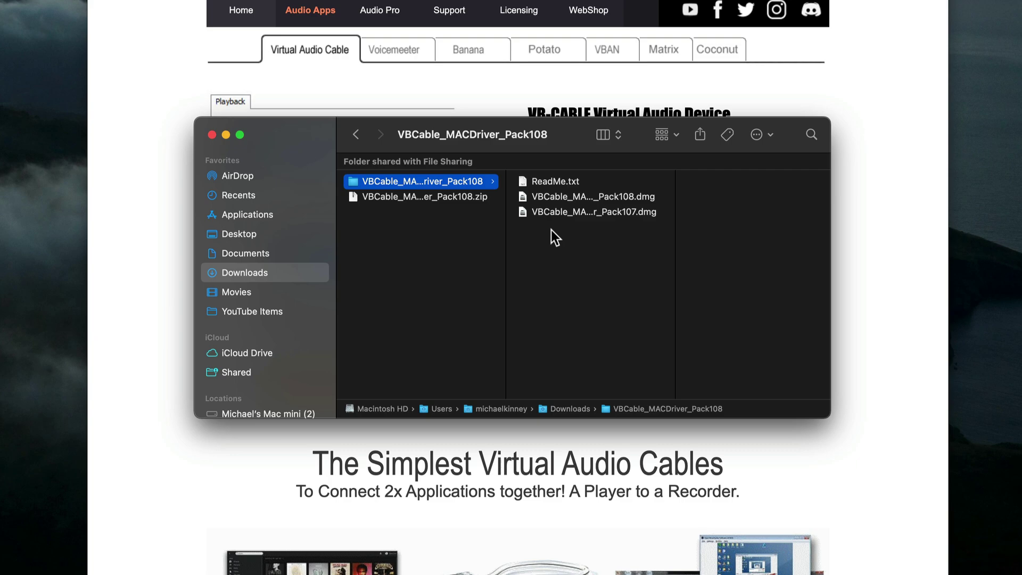
# Read in ReadMe.txt which Macs the Pack108 and Pack107 disk images are compatible with, and close the file.
pyautogui.doubleClick(522, 181)
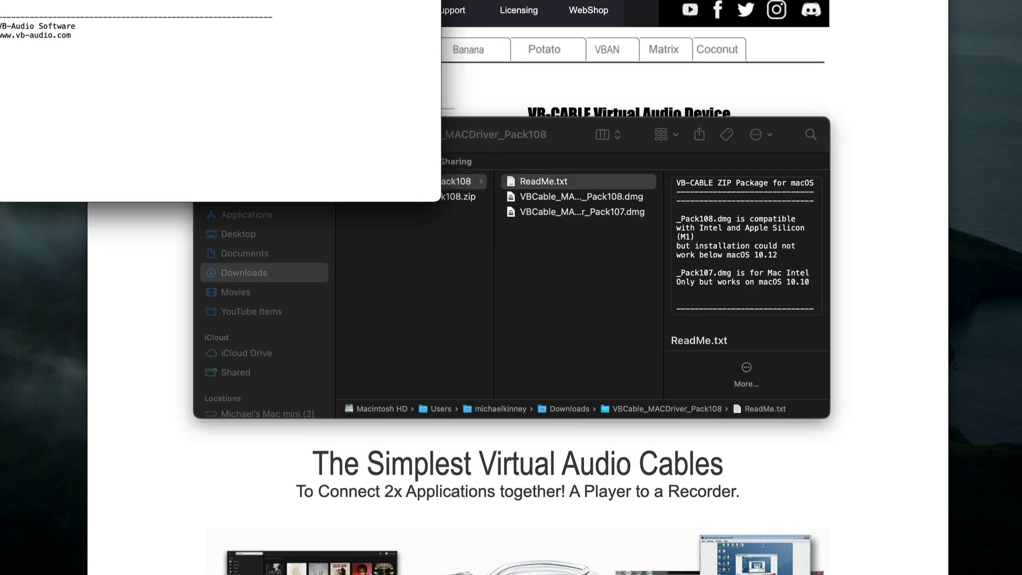
pyautogui.moveTo(378, 3); pyautogui.dragTo(672, 128)
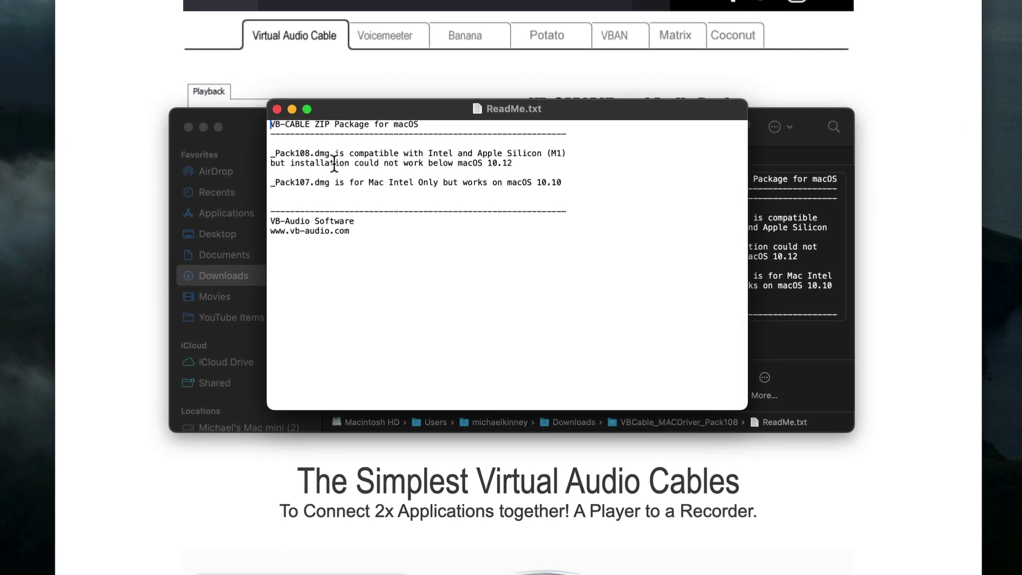
pyautogui.moveTo(272, 154); pyautogui.dragTo(573, 160)
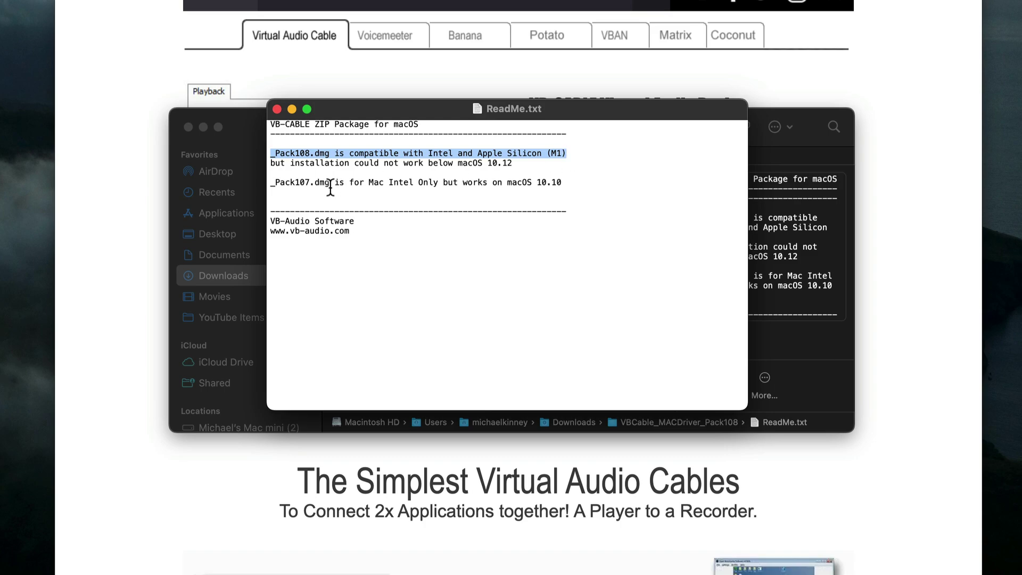
pyautogui.moveTo(272, 183); pyautogui.dragTo(571, 185)
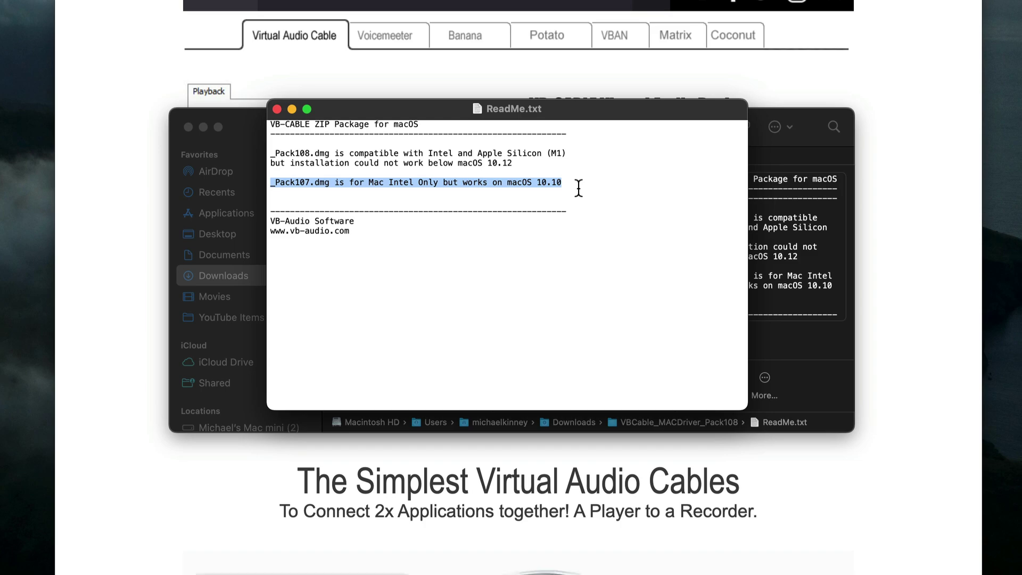
pyautogui.click(277, 108)
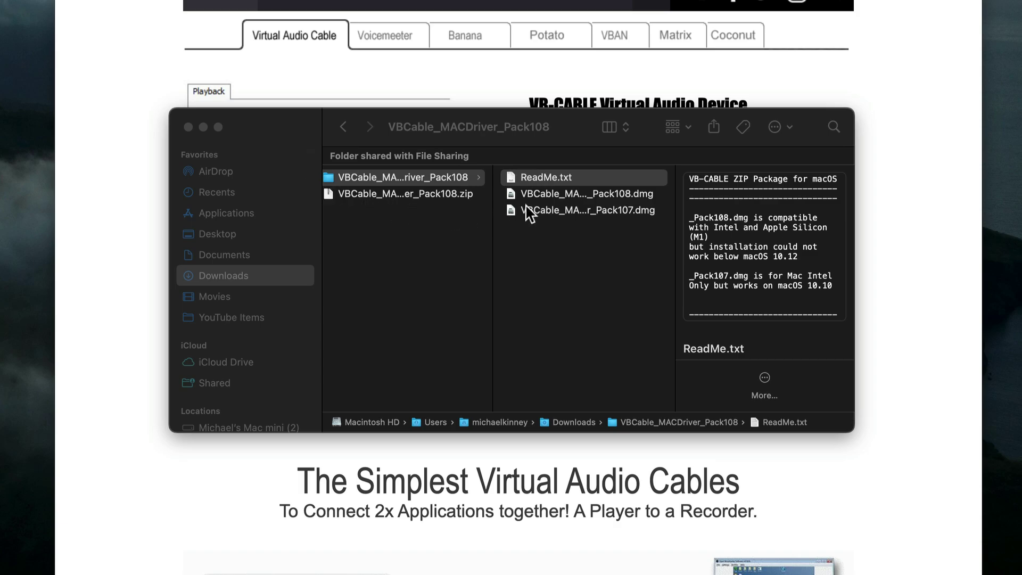
# Open the VBCable_MACDriver_Pack108.dmg disk image and launch vb-cable-installer.pkg from it.
pyautogui.click(512, 195)
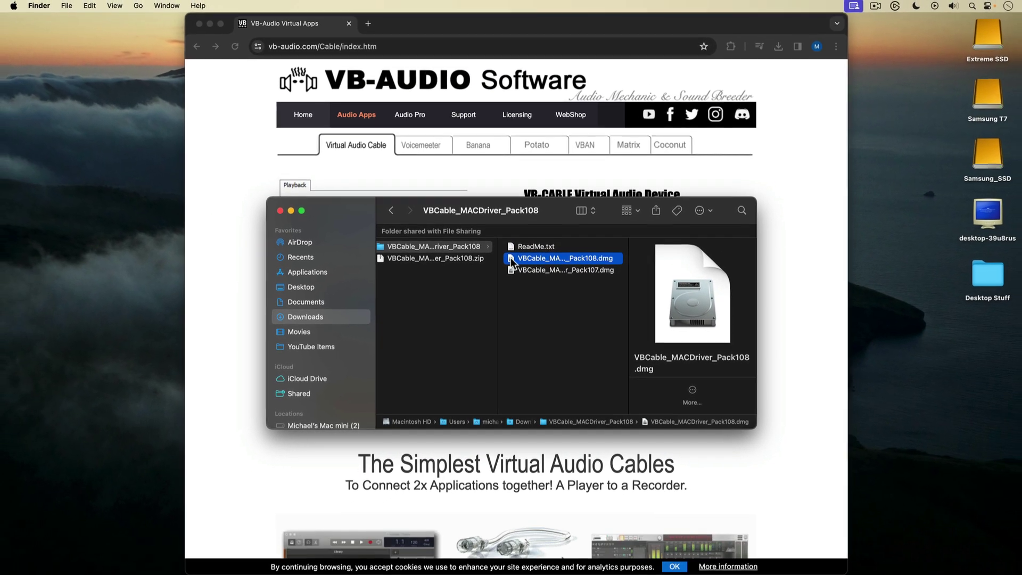
pyautogui.doubleClick(512, 260)
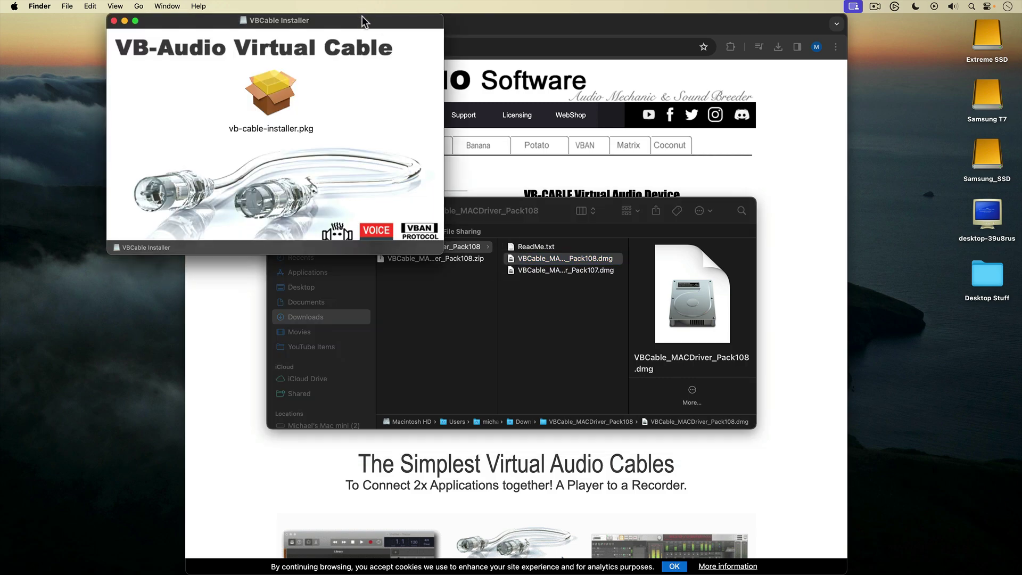
pyautogui.moveTo(362, 21); pyautogui.dragTo(517, 136)
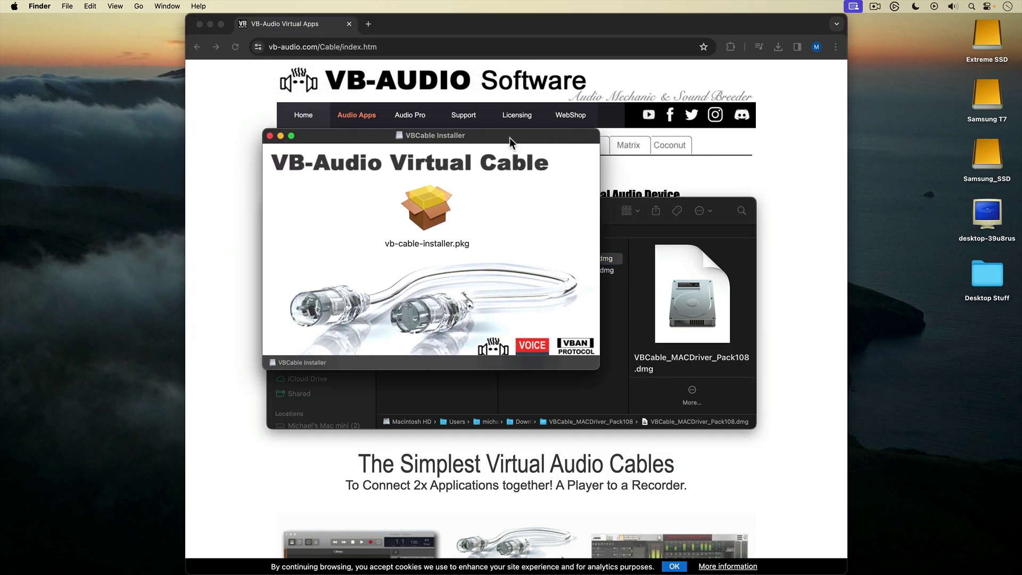
pyautogui.doubleClick(432, 207)
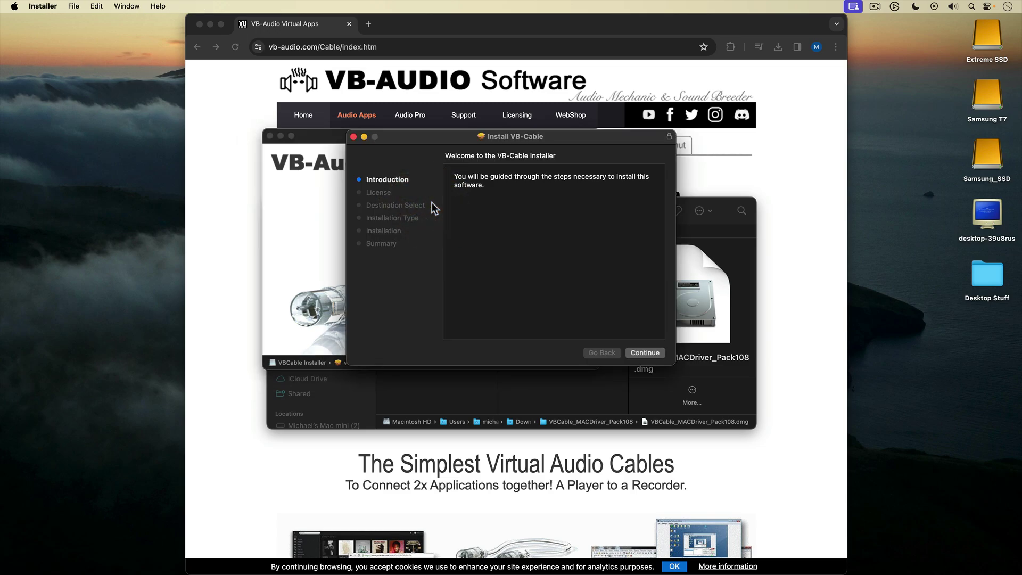
# Install VB-Cable for all users of this computer, accepting the license and authorizing with the account password, and close the thank-you page.
pyautogui.click(644, 352)
pyautogui.click(641, 351)
pyautogui.click(623, 279)
pyautogui.click(644, 353)
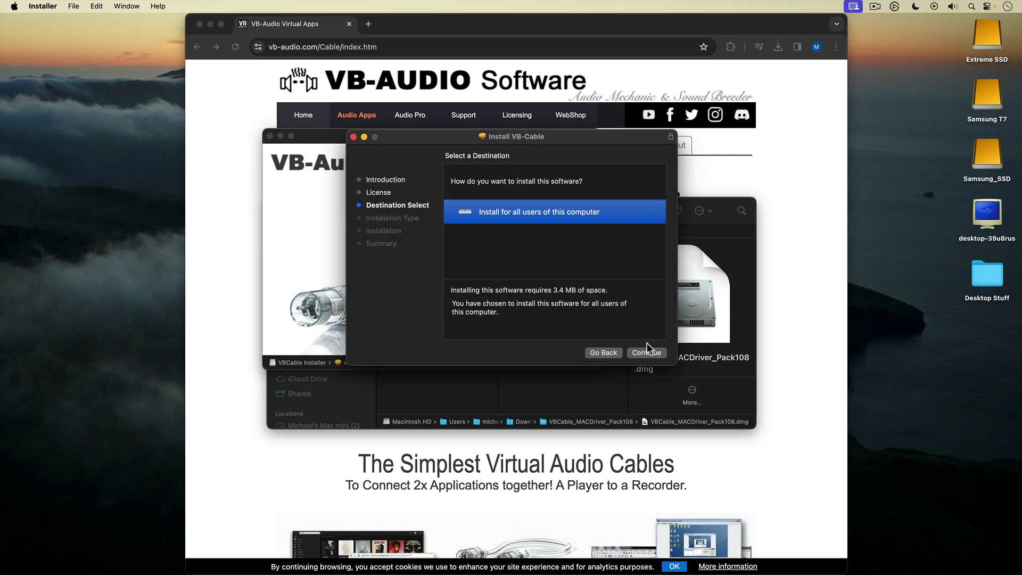
pyautogui.click(646, 351)
pyautogui.click(647, 353)
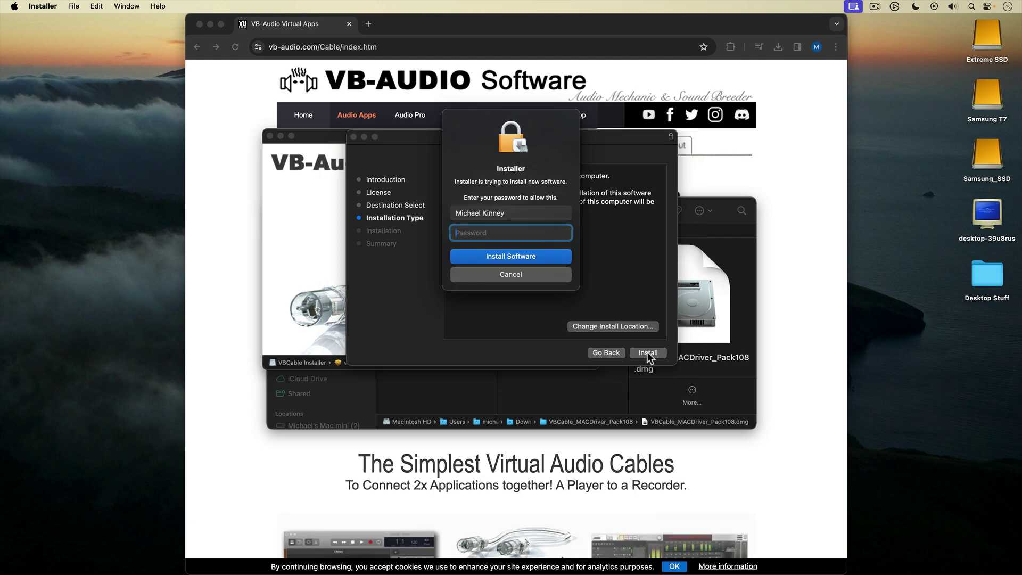
pyautogui.write('••••••••')
pyautogui.press('Return')
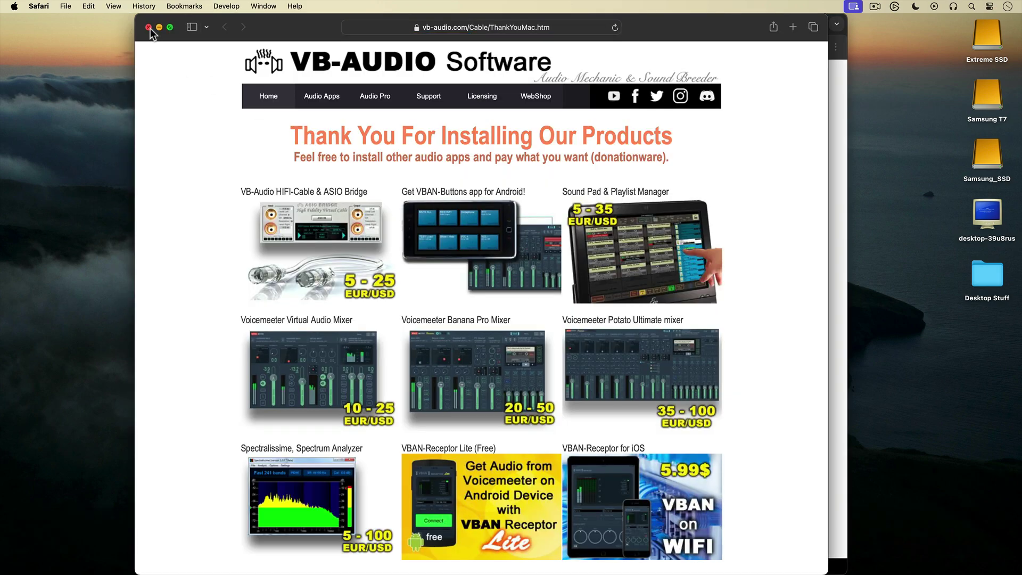
pyautogui.click(149, 27)
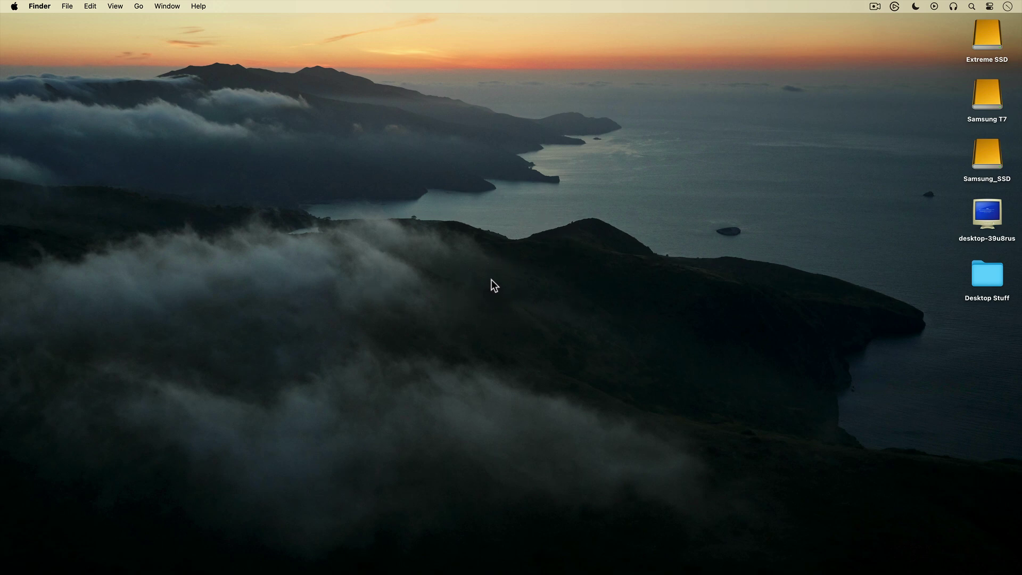
# Find Audio MIDI Setup with a Spotlight search for "audio MIDI" and launch it.
pyautogui.press('super')
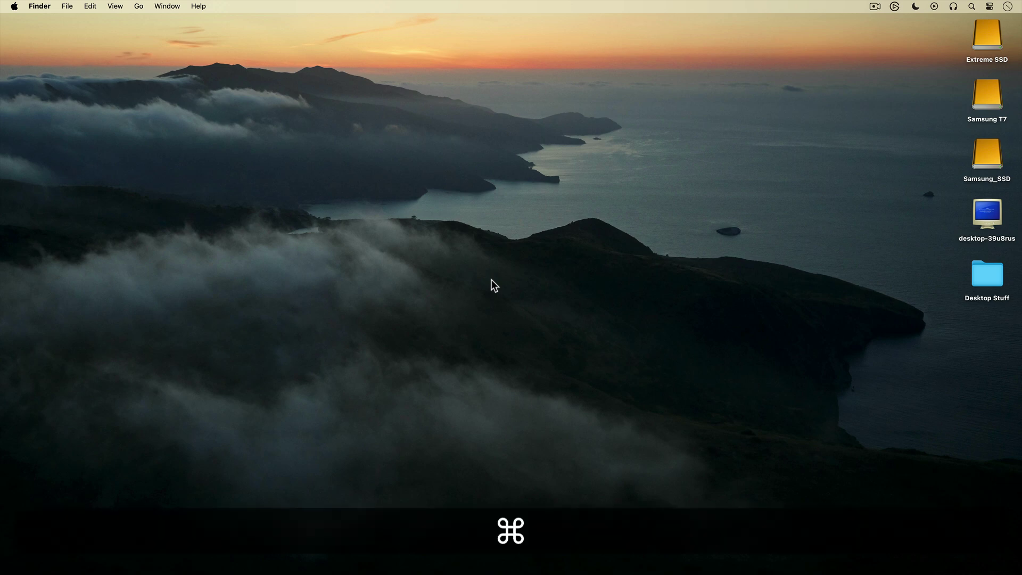
pyautogui.press('super+space')
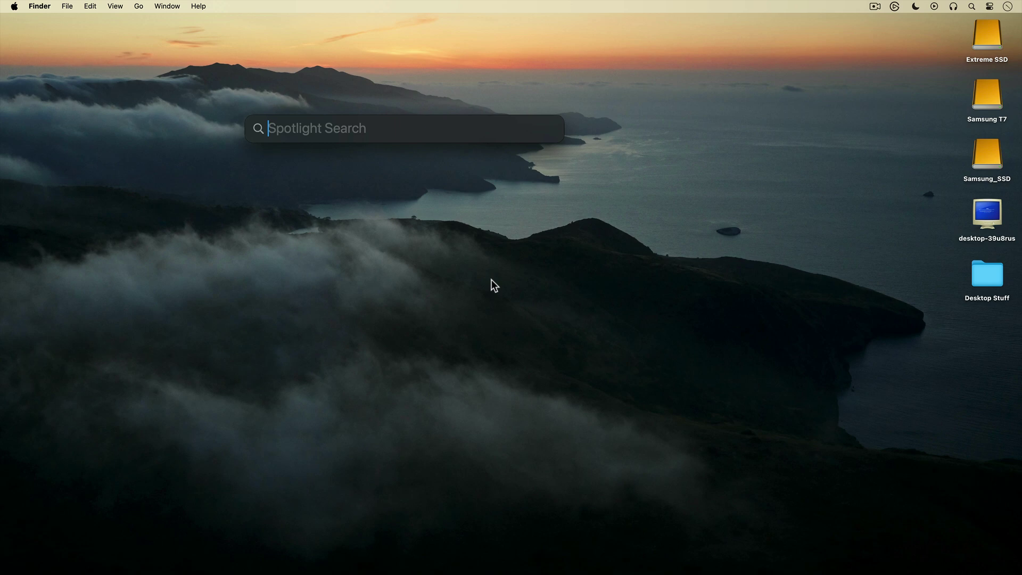
pyautogui.write('audio MI')
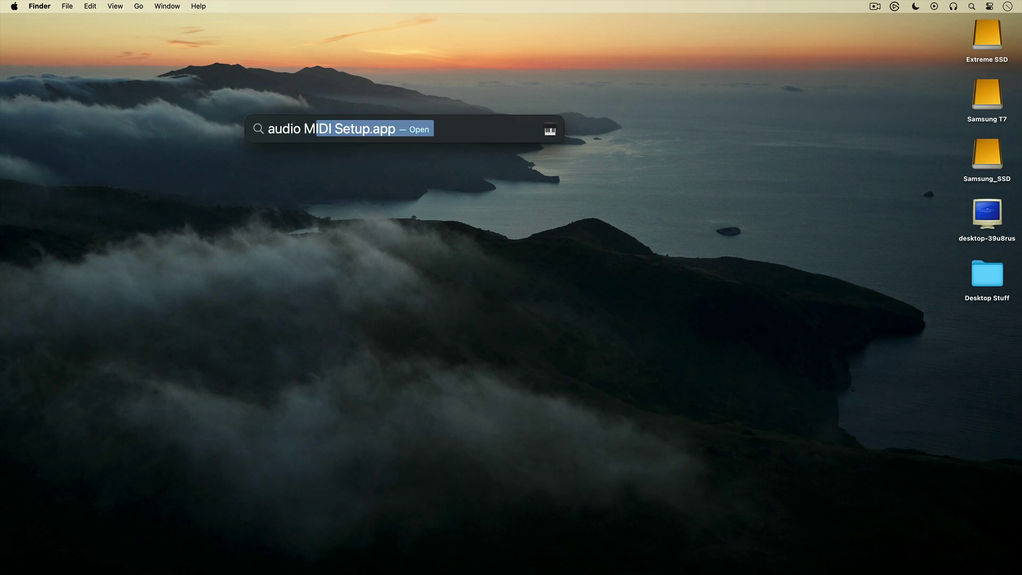
pyautogui.write('DI')
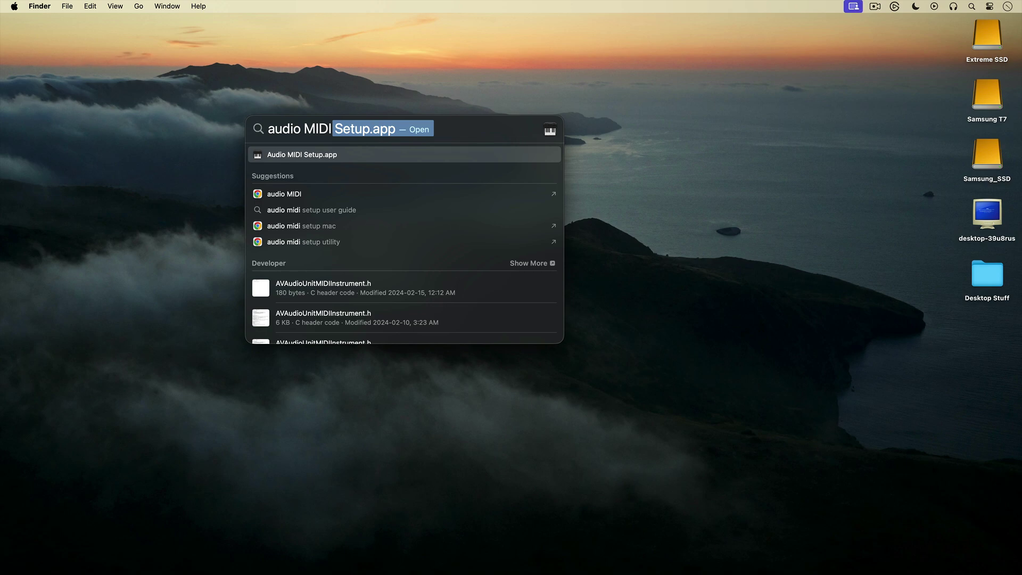
pyautogui.press('Return')
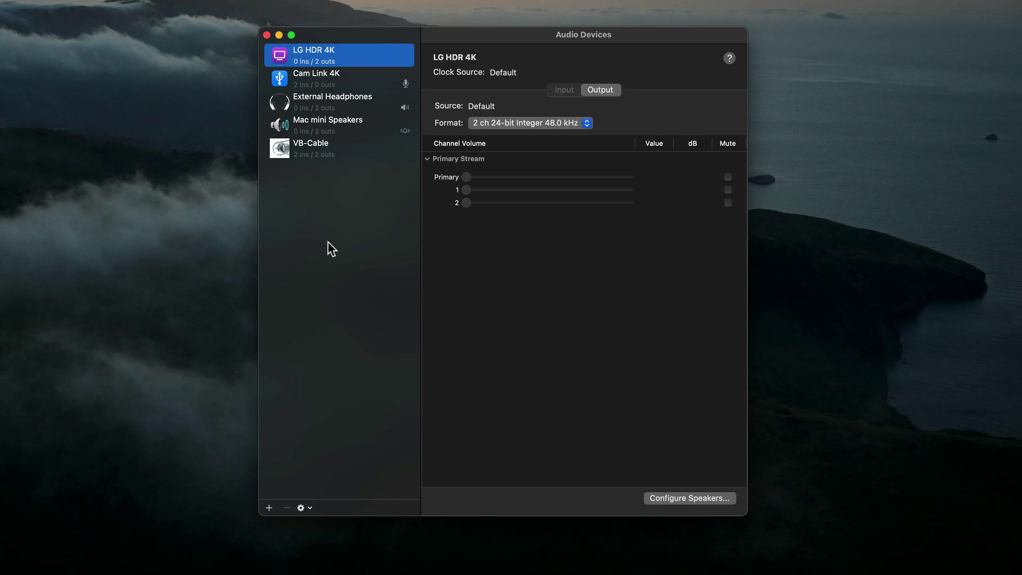
# Review the settings of the Cam Link 4K, External Headphones and Mac mini Speakers audio devices.
pyautogui.click(338, 75)
pyautogui.click(348, 97)
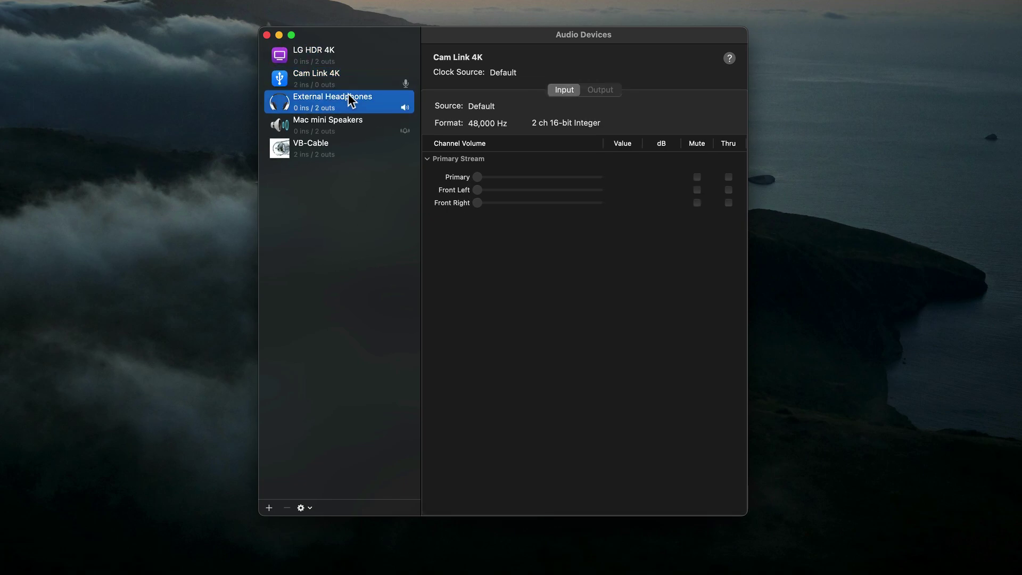
pyautogui.click(349, 122)
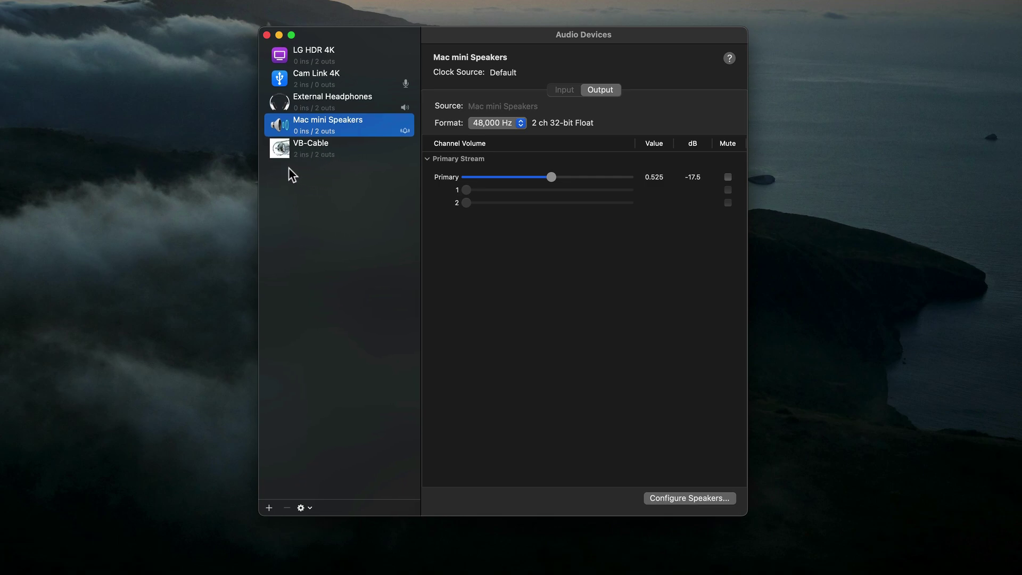
# Set both the input and output formats of VB-Cable to 2 ch 32-bit Float at 48.0 kHz.
pyautogui.click(285, 154)
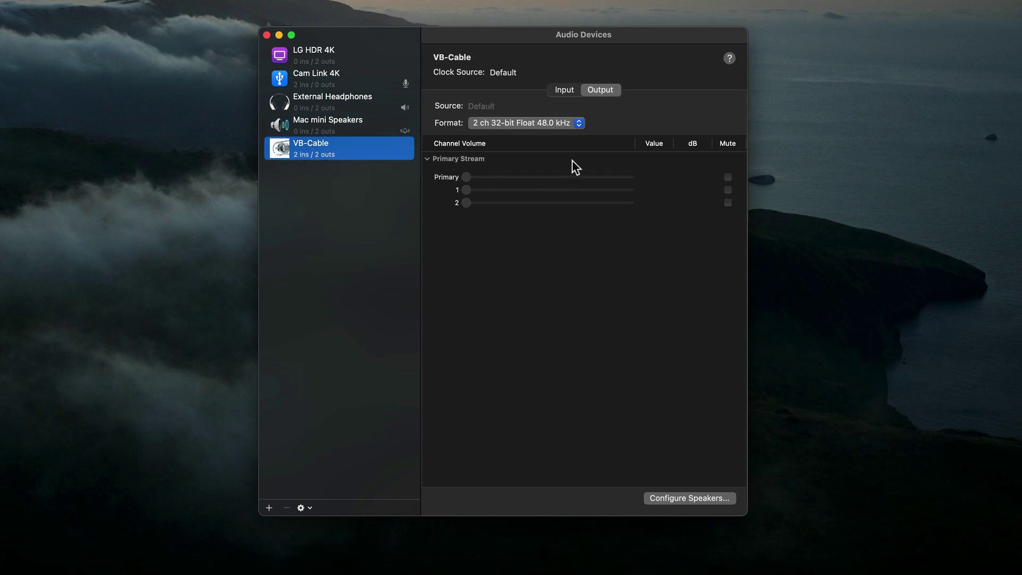
pyautogui.click(564, 90)
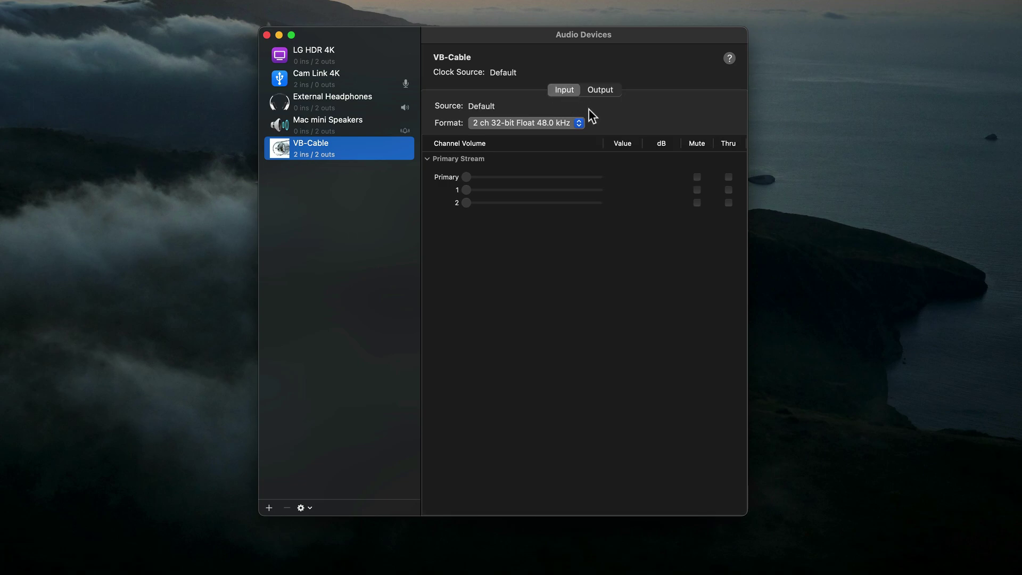
pyautogui.click(579, 122)
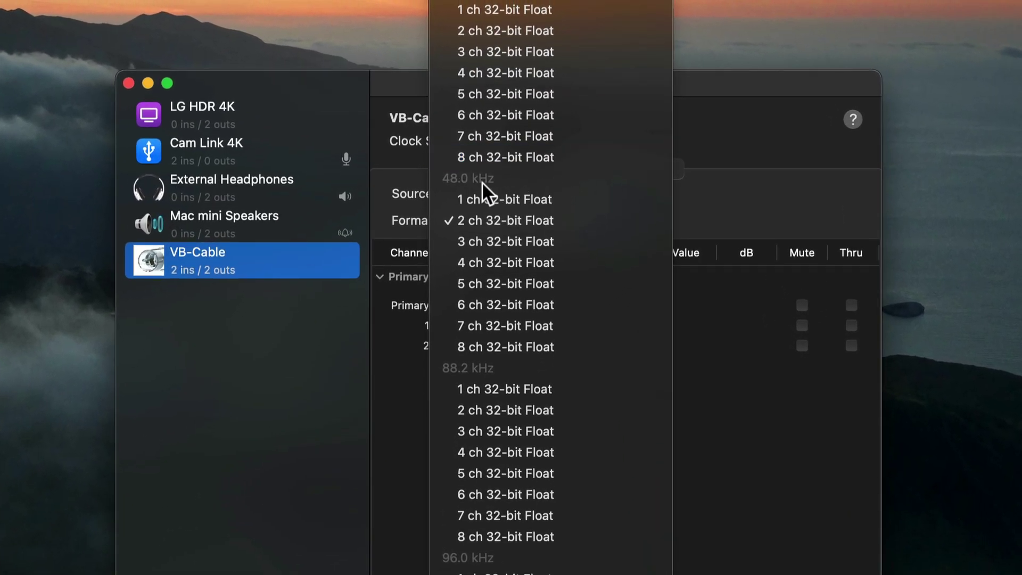
pyautogui.click(510, 219)
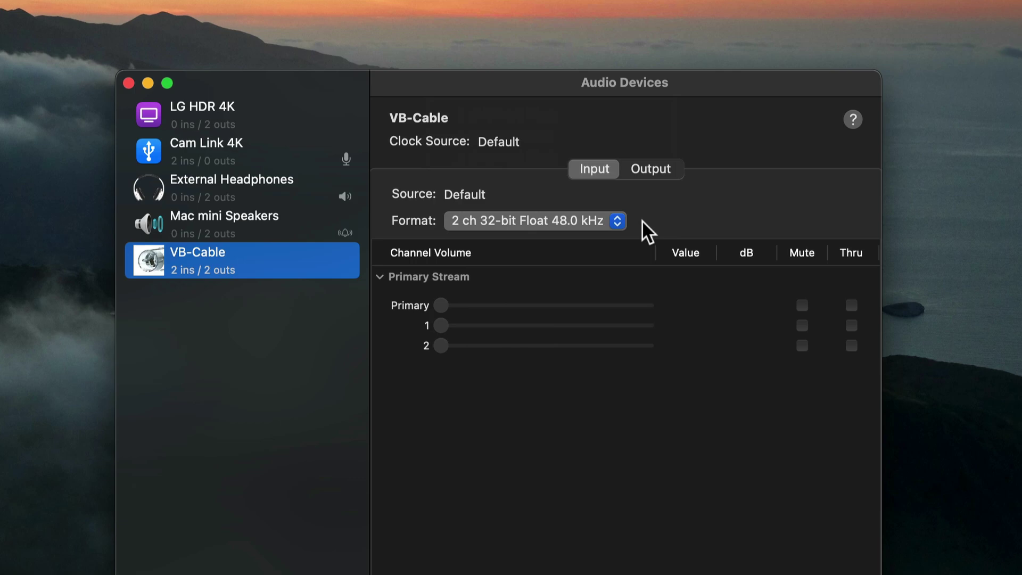
pyautogui.click(657, 171)
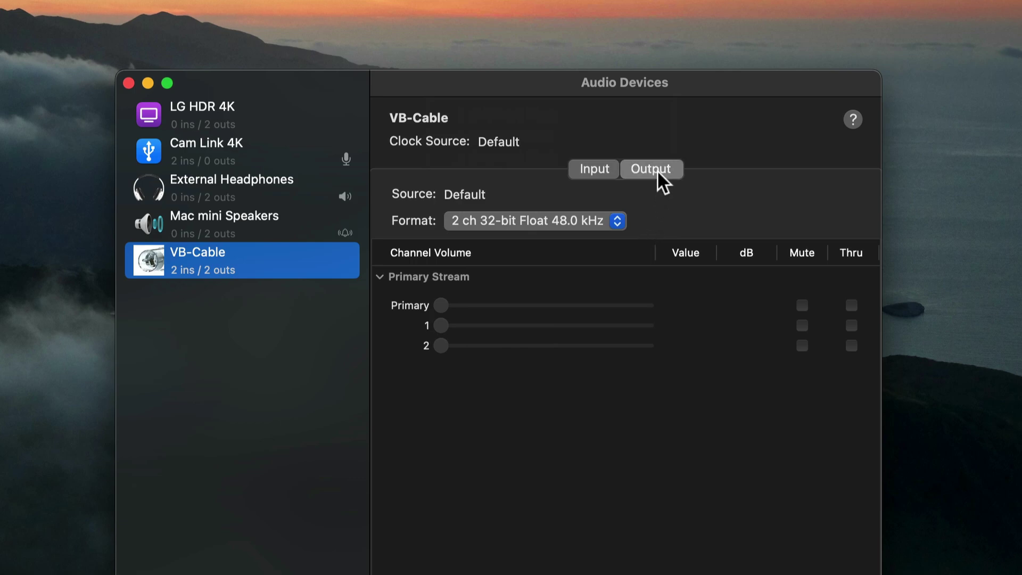
pyautogui.click(615, 219)
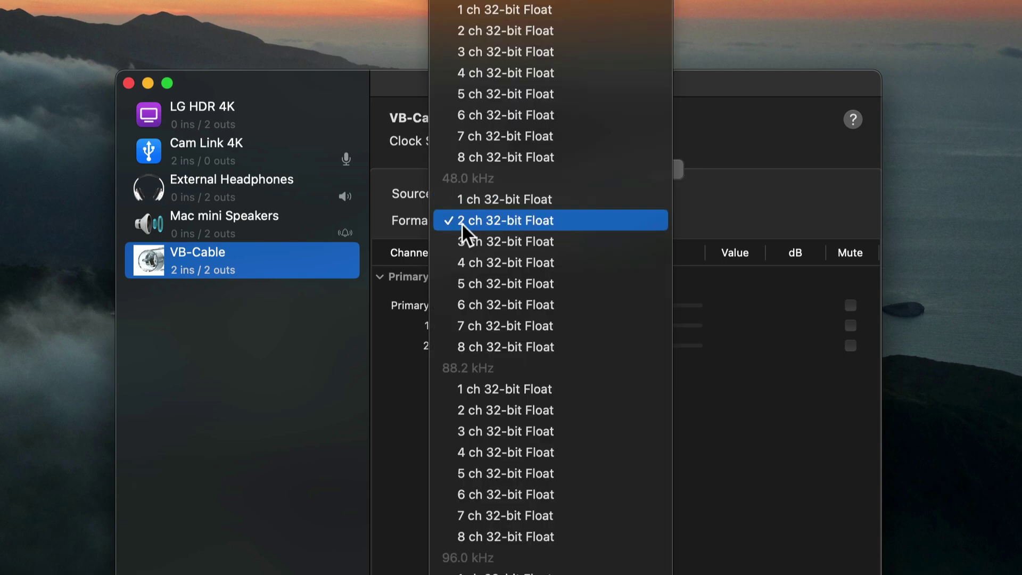
pyautogui.click(532, 219)
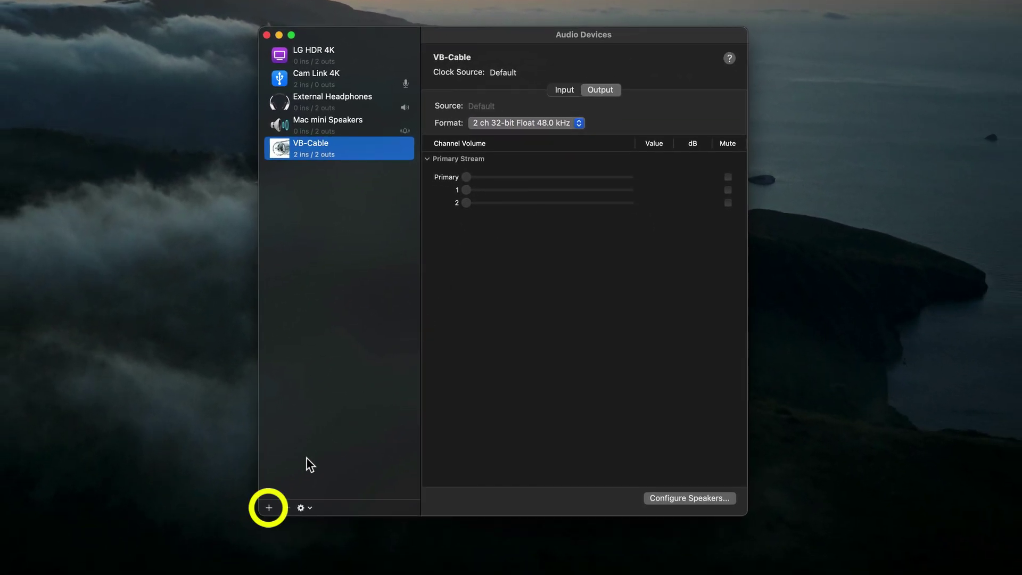
# Create a multi-output device, keep its default name, and set its sample rate to 48.0 kHz.
pyautogui.click(270, 507)
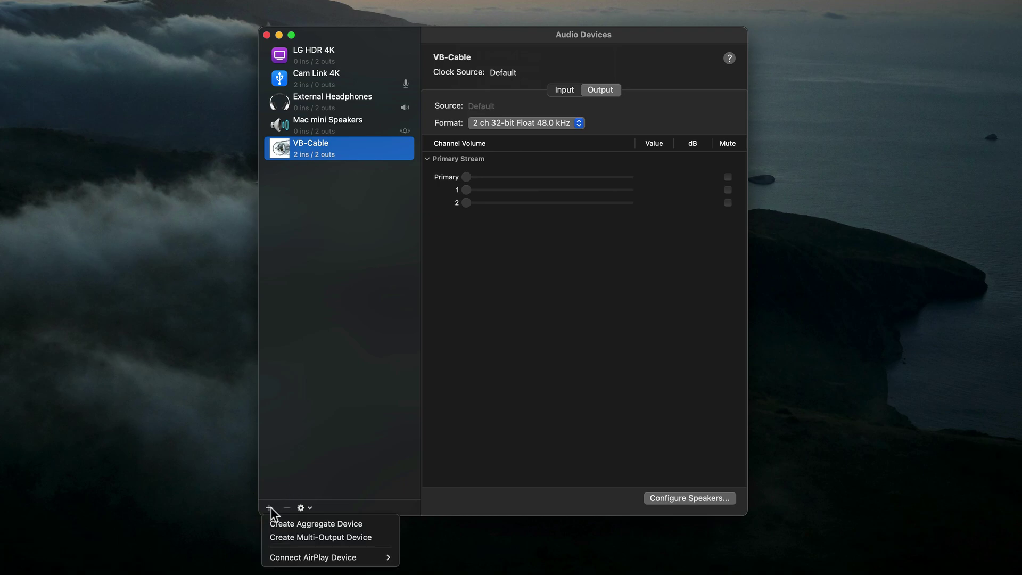
pyautogui.click(375, 537)
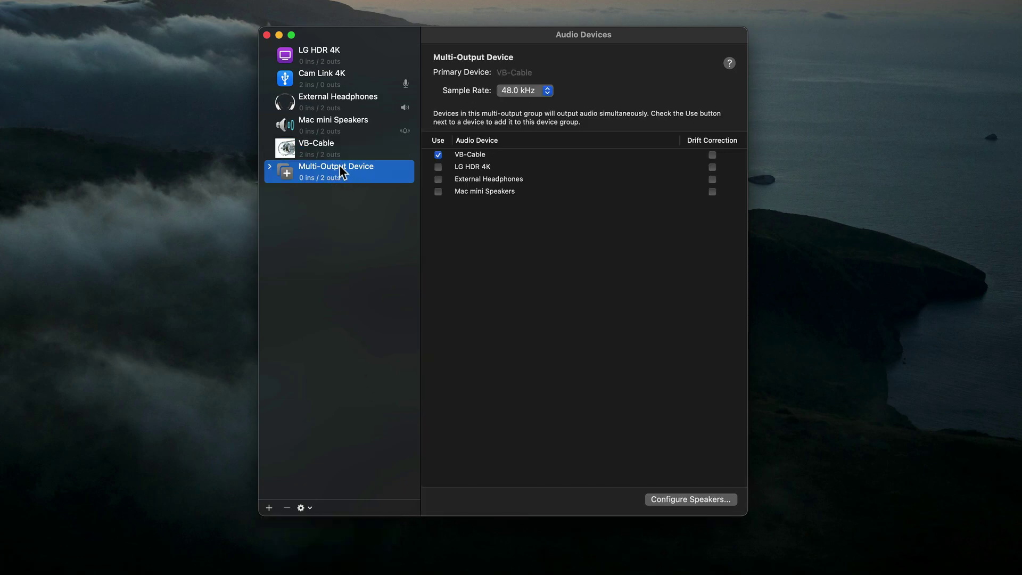
pyautogui.doubleClick(358, 170)
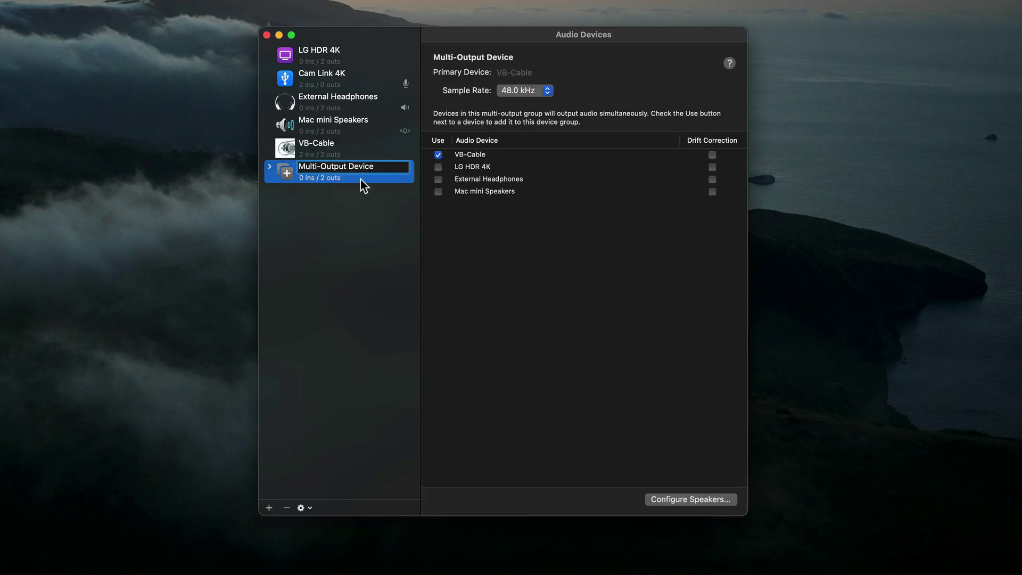
pyautogui.press('Return')
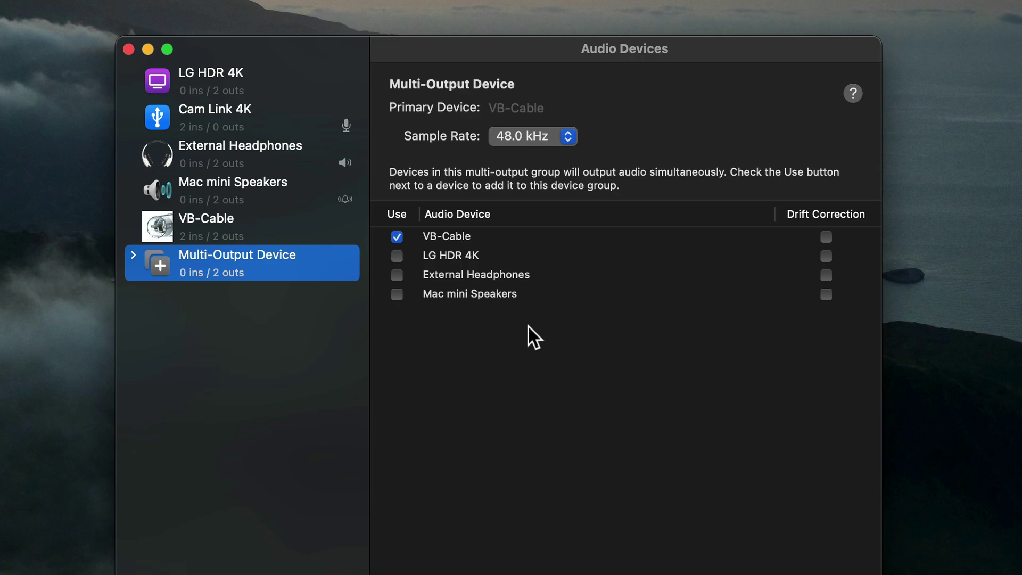
pyautogui.click(567, 134)
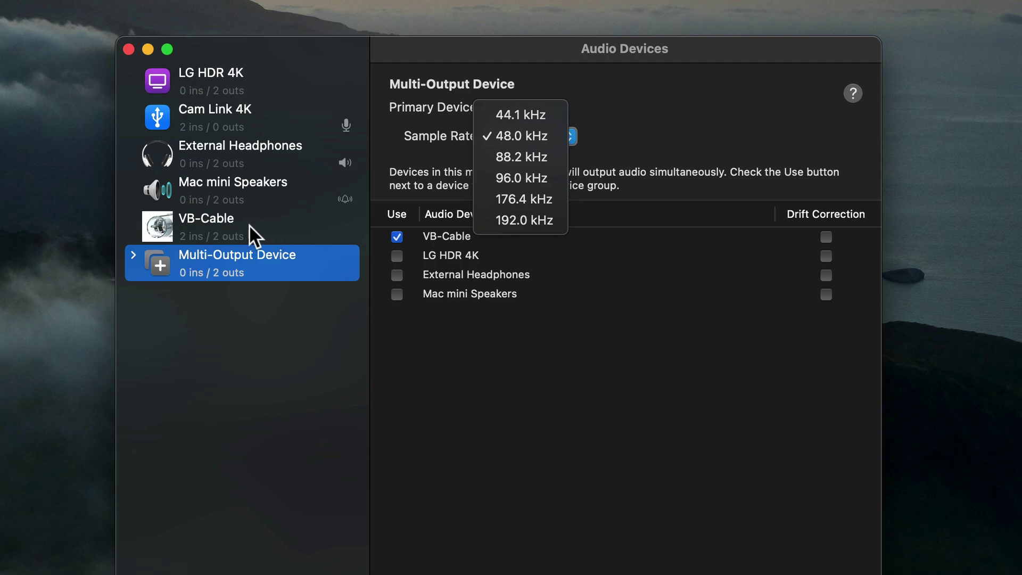
pyautogui.click(515, 139)
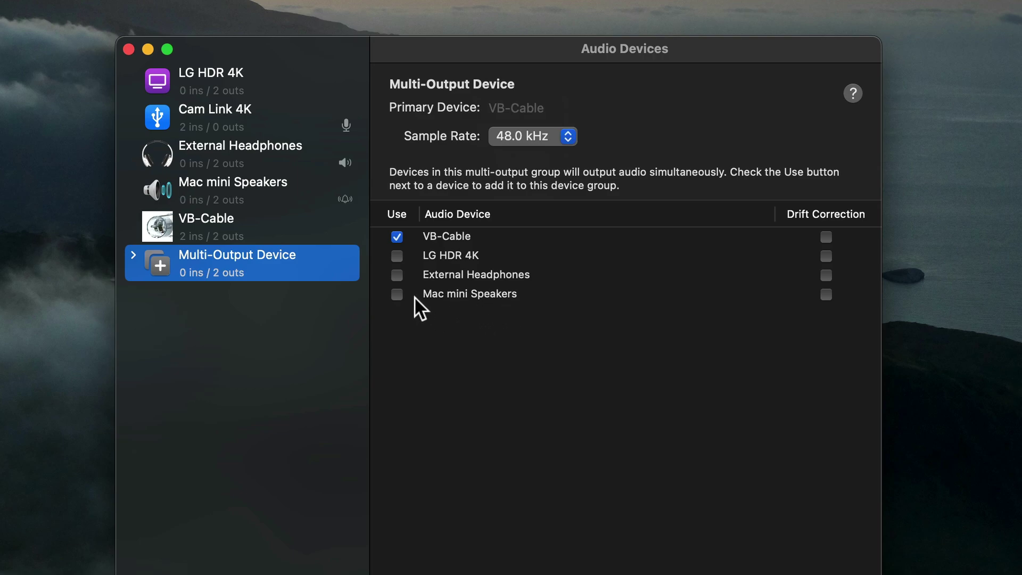
# Include External Headphones and VB-Cable in the multi-output device, with External Headphones as the primary device.
pyautogui.click(397, 275)
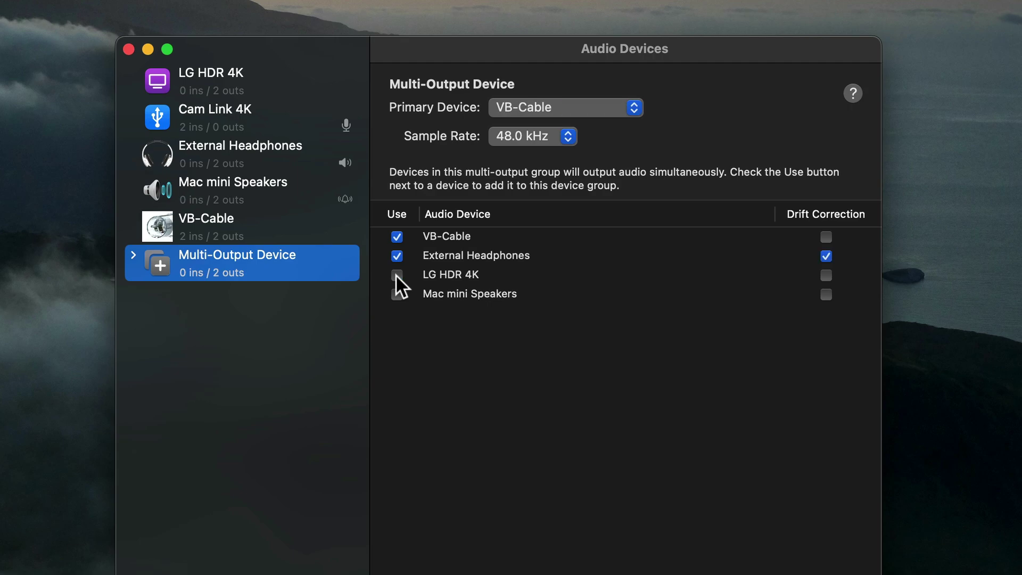
pyautogui.click(397, 238)
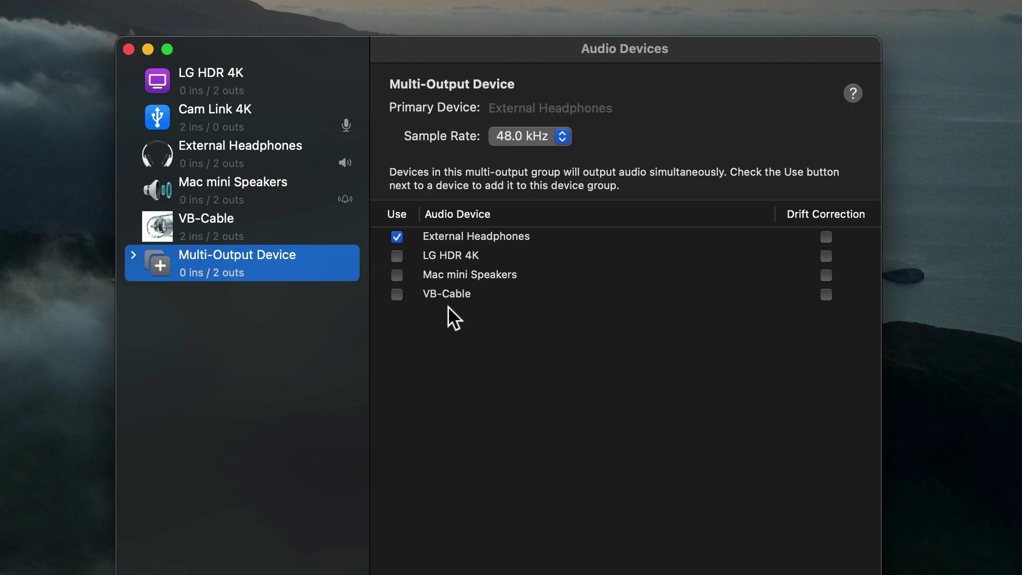
pyautogui.click(397, 296)
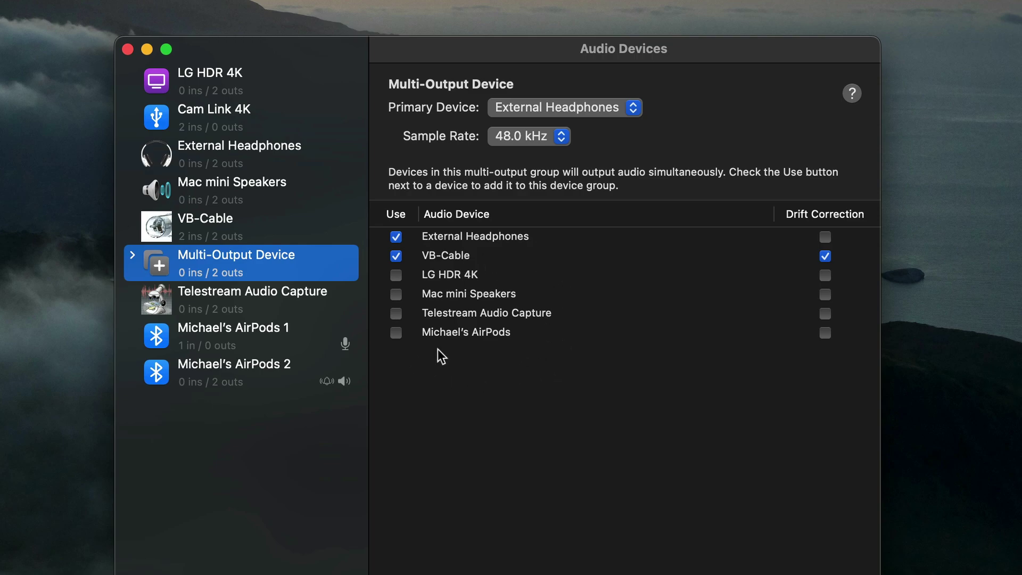
pyautogui.click(395, 335)
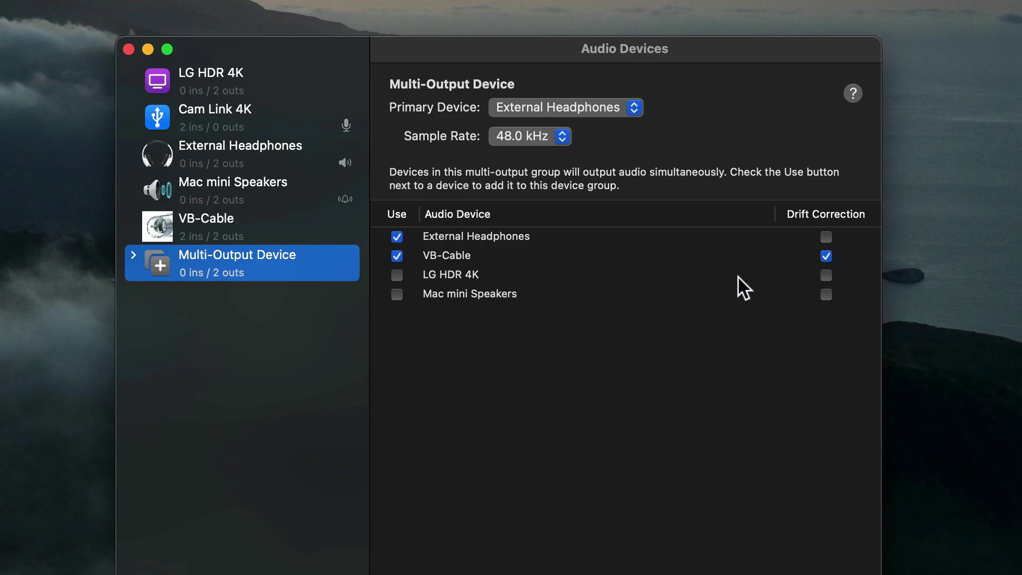
# Make the Multi-Output Device the Mac's sound output.
pyautogui.rightClick(275, 260)
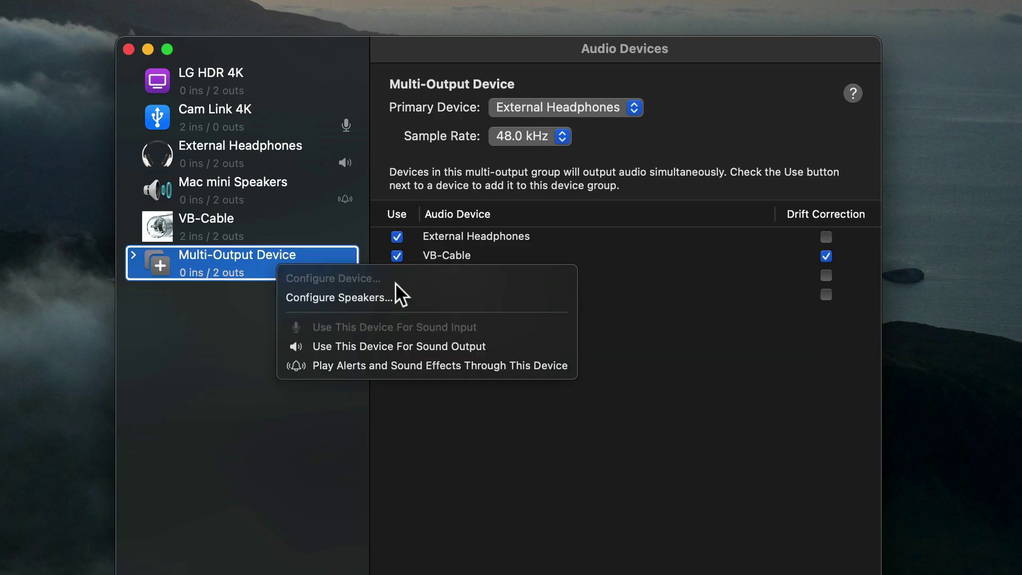
pyautogui.click(477, 346)
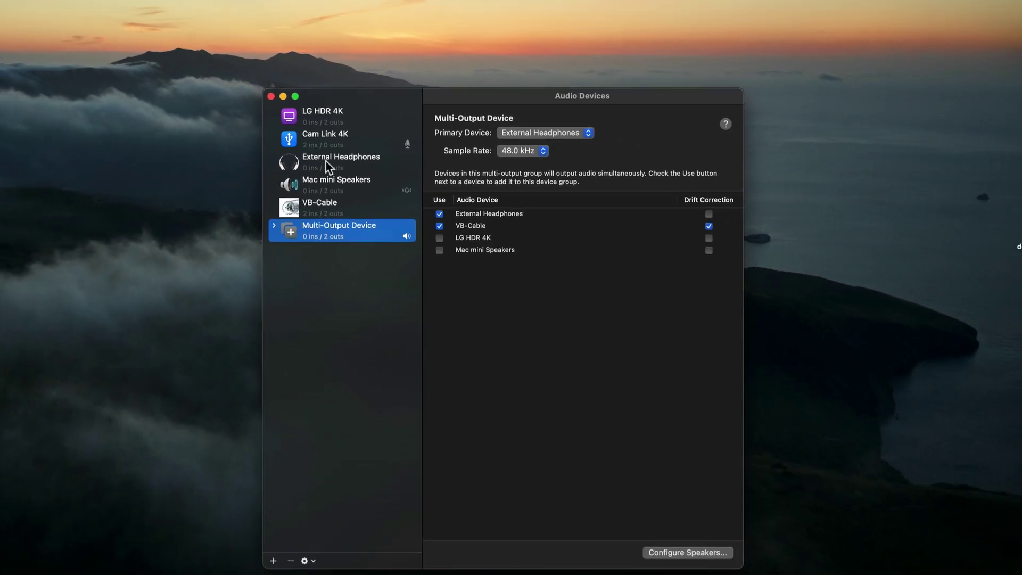
pyautogui.click(214, 77)
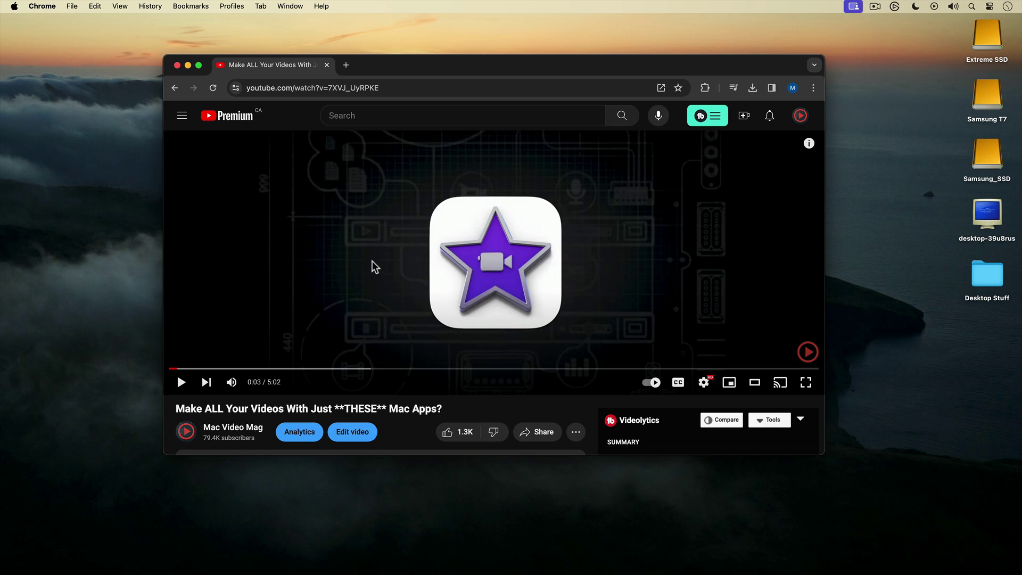
# Start a new screen recording setup from QuickTime Player and choose VB-Cable as its microphone.
pyautogui.press('shift')
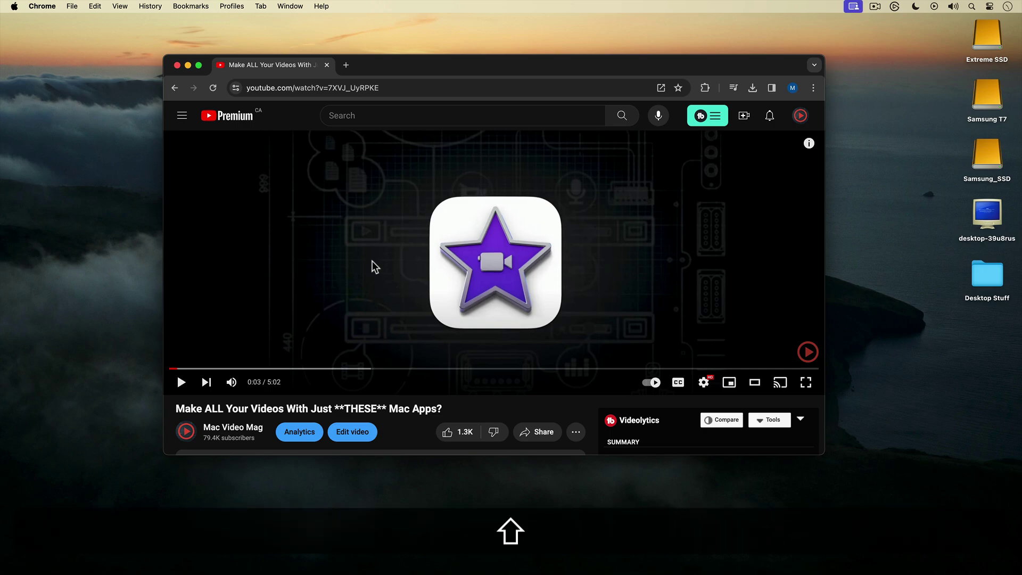
pyautogui.press('super')
pyautogui.press('shift+super+5')
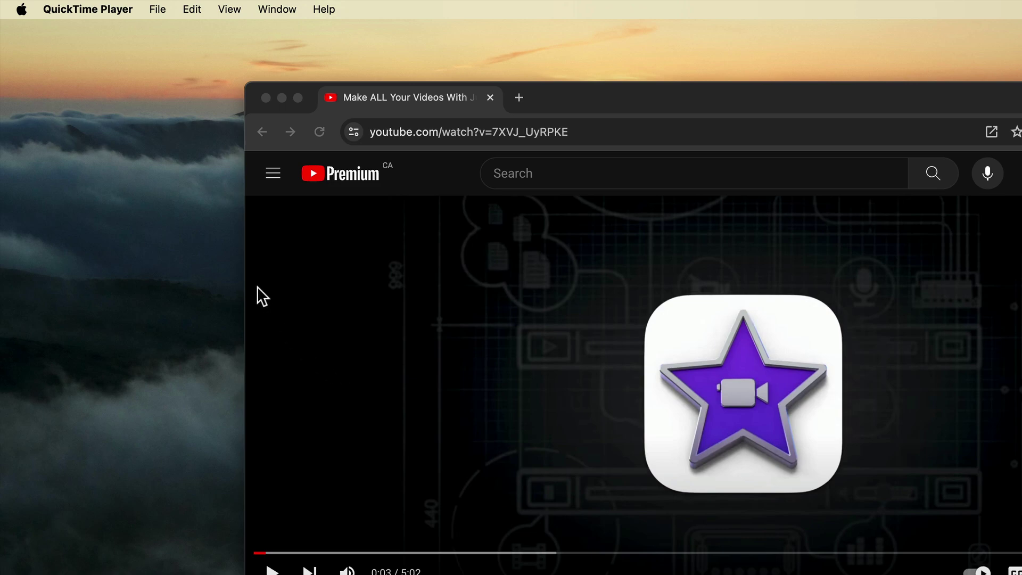
pyautogui.click(158, 10)
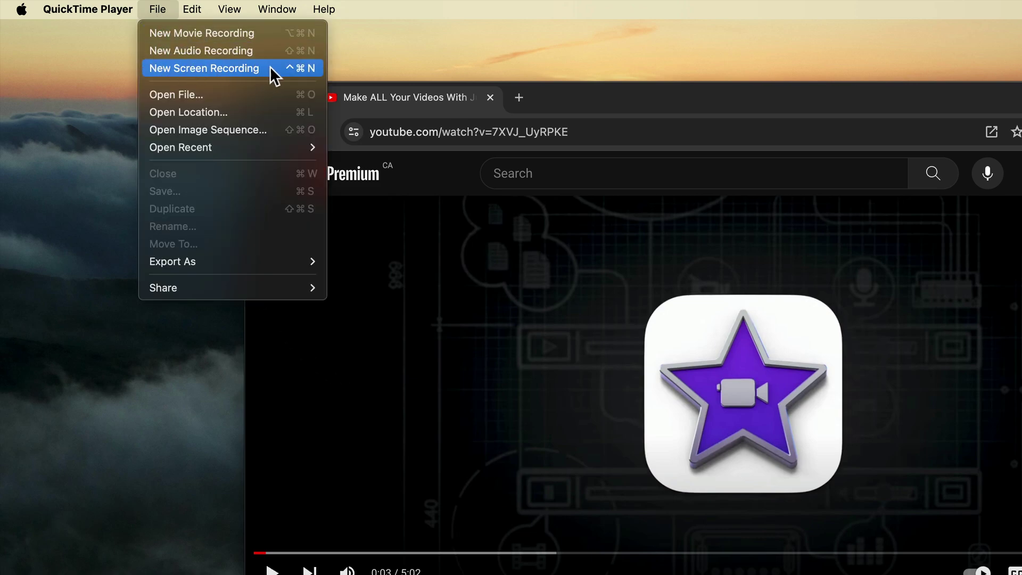
pyautogui.click(253, 67)
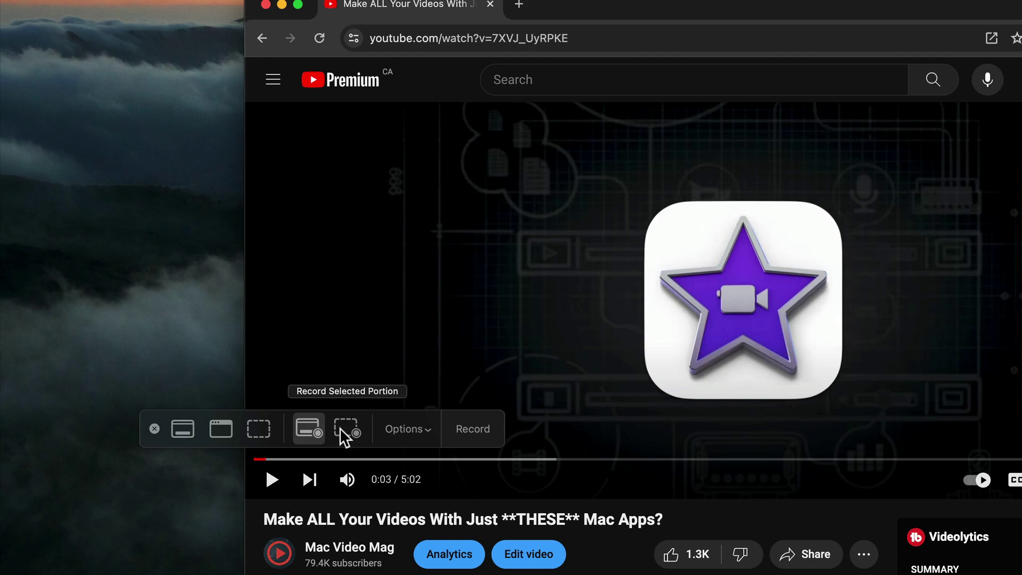
pyautogui.click(426, 428)
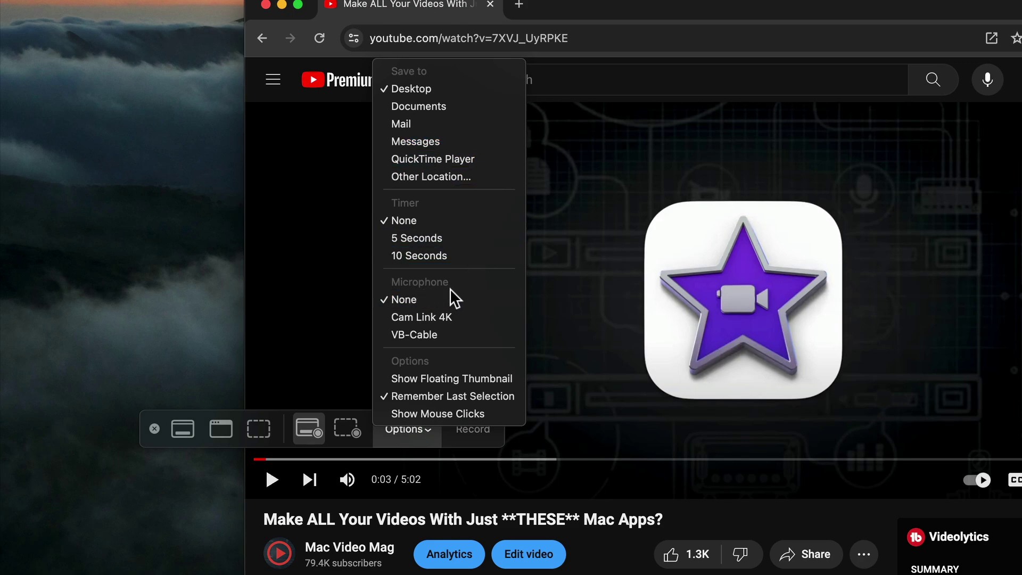
pyautogui.click(446, 333)
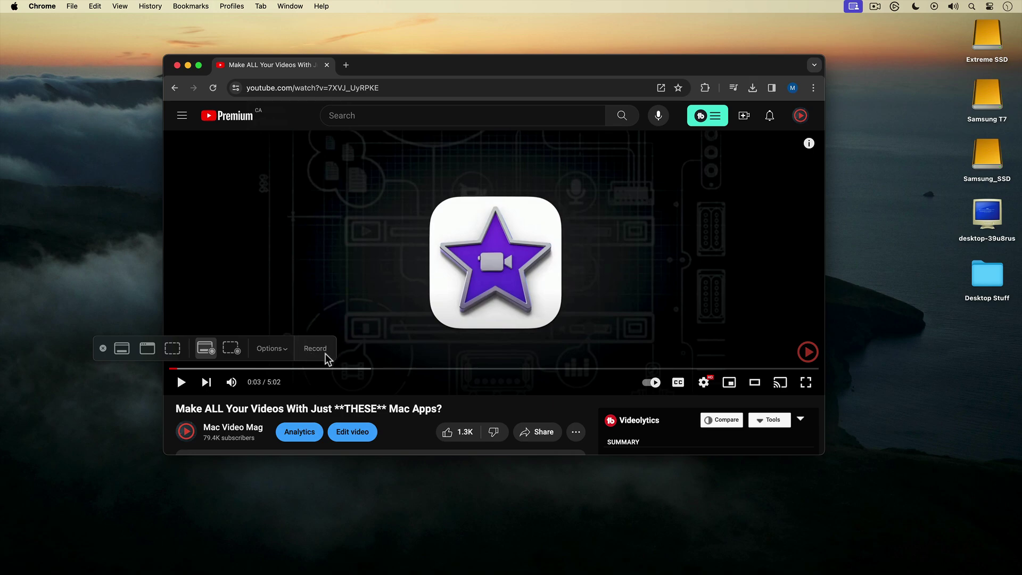
# Start recording the entire screen and play the YouTube video in Chrome with the player volume at maximum.
pyautogui.click(390, 284)
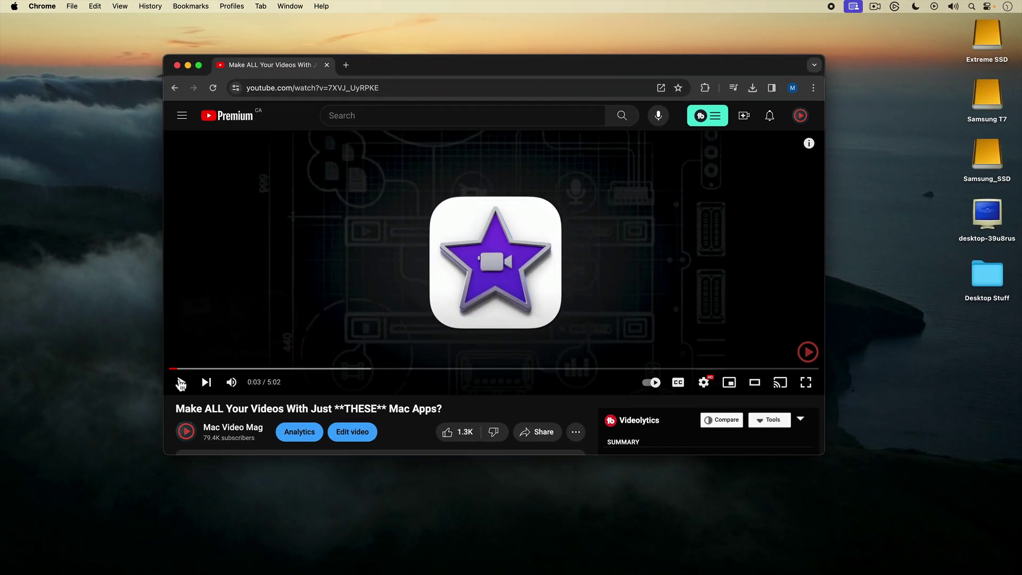
pyautogui.click(181, 382)
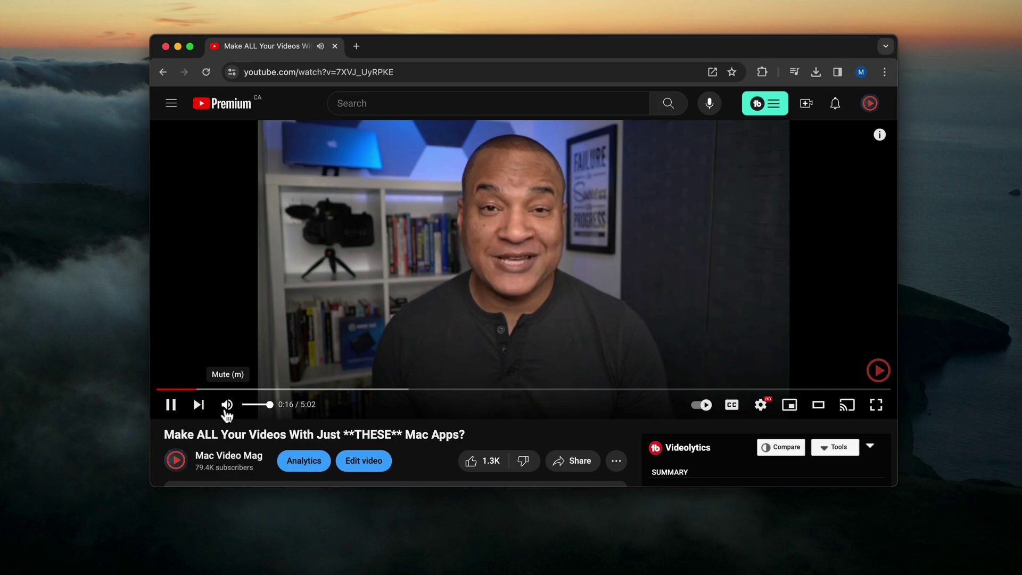
pyautogui.click(256, 406)
pyautogui.moveTo(256, 405); pyautogui.dragTo(272, 404)
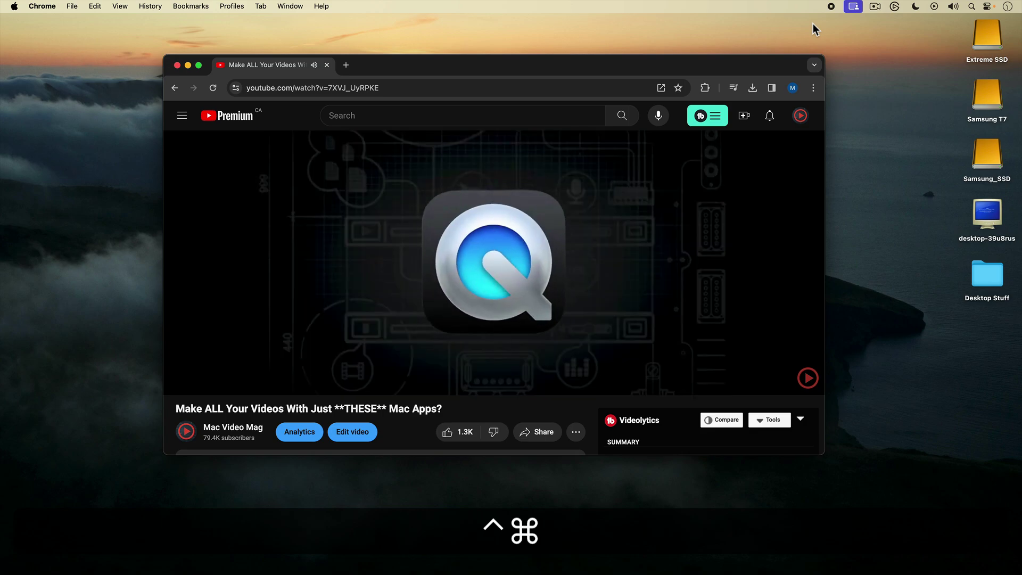
# Stop the screen recording and the YouTube video, and play back the recorded .mov file from the desktop in QuickTime Player.
pyautogui.press('ctrl+super+Escape')
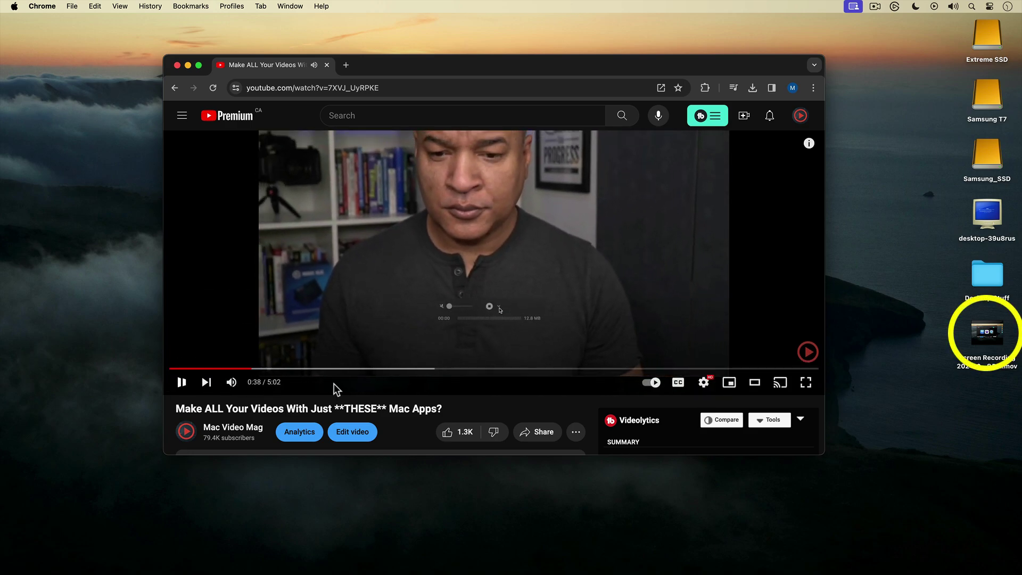
pyautogui.press('space')
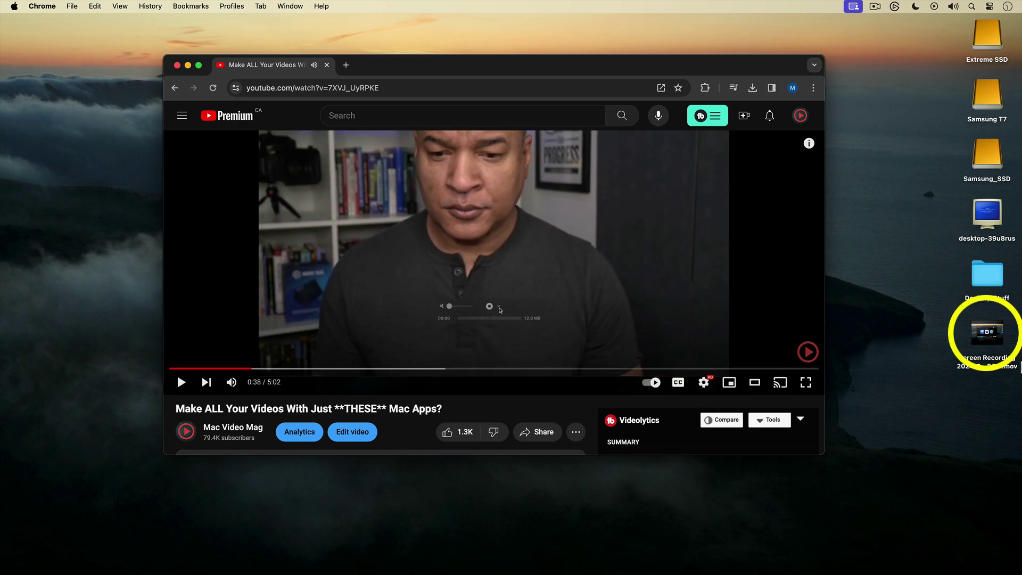
pyautogui.doubleClick(979, 341)
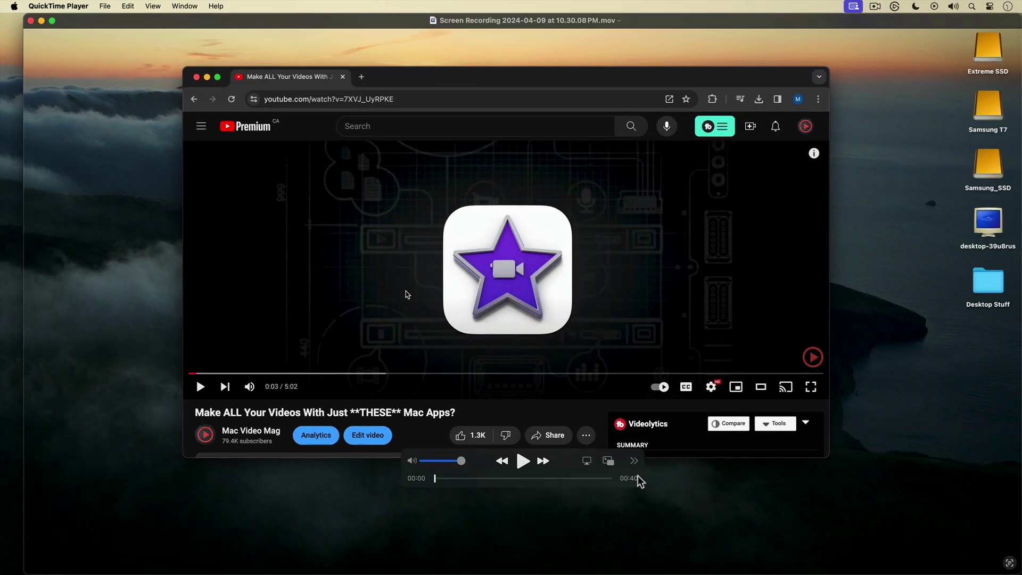
pyautogui.click(523, 460)
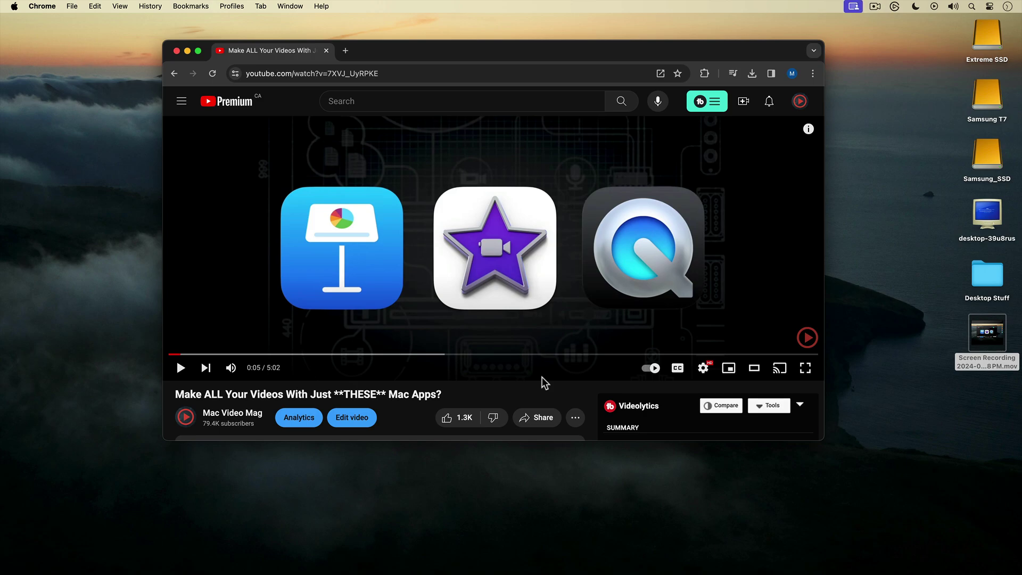
# Try to raise the system volume and switch the Mac's sound output to Mac mini Speakers.
pyautogui.press('XF86AudioRaiseVolume')
pyautogui.click(989, 9)
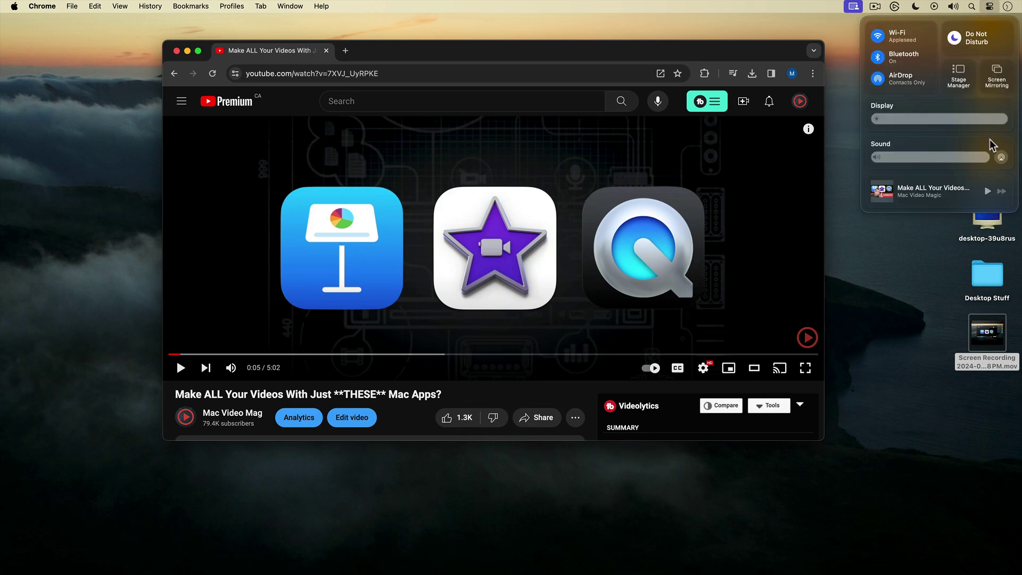
pyautogui.click(1009, 149)
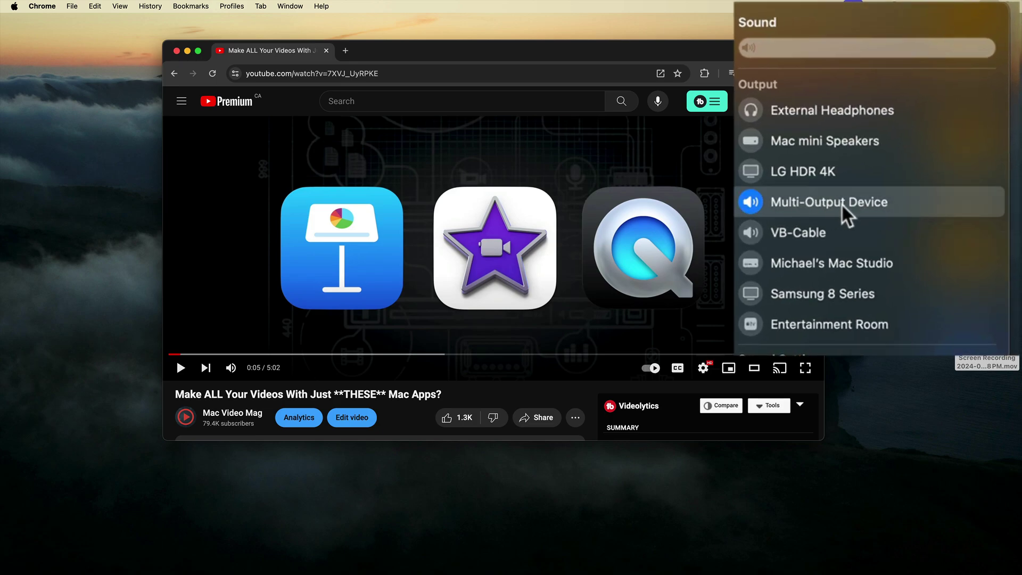
pyautogui.click(755, 136)
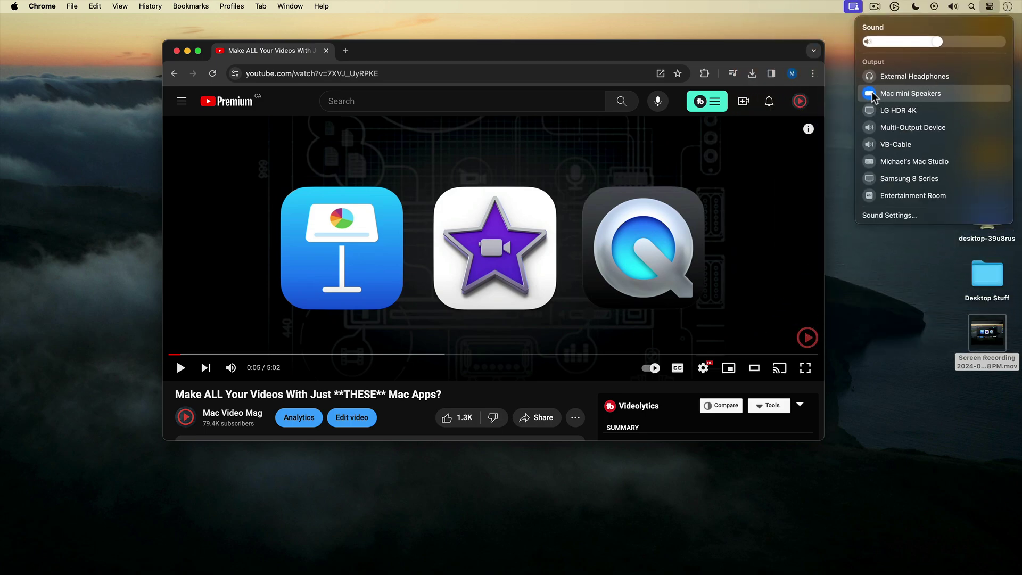
# Adjust the Mac mini Speakers' volume up and down, finishing slightly below the middle of its range.
pyautogui.press('XF86AudioLowerVolume')
pyautogui.press('XF86AudioLowerVolume')
pyautogui.press('XF86AudioRaiseVolume')
pyautogui.press('XF86AudioRaiseVolume')
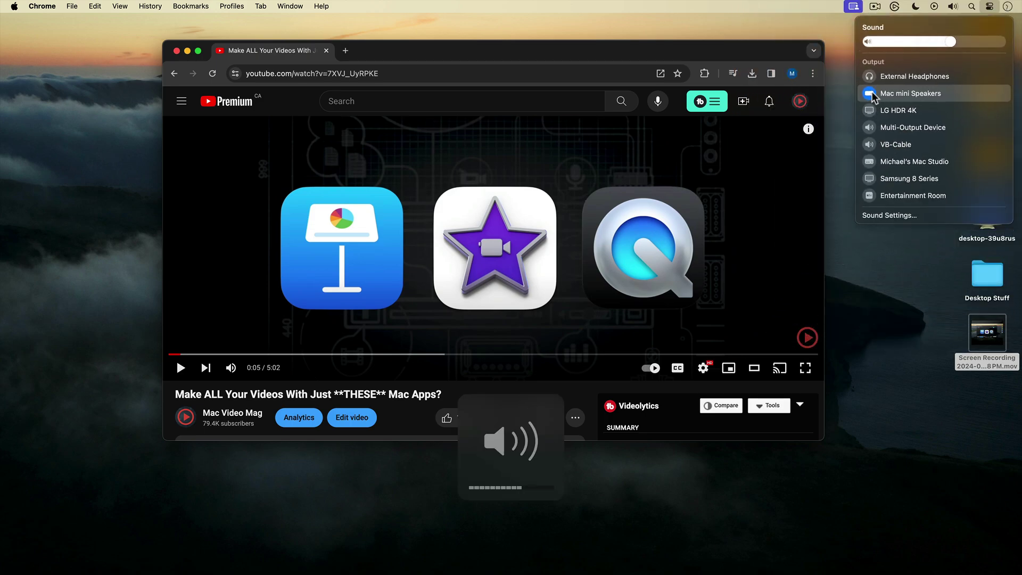
pyautogui.press('XF86AudioLowerVolume')
pyautogui.press('XF86AudioLowerVolume')
pyautogui.press('XF86AudioLowerVolume')
pyautogui.press('XF86AudioRaiseVolume')
pyautogui.press('XF86AudioRaiseVolume')
pyautogui.press('XF86AudioLowerVolume')
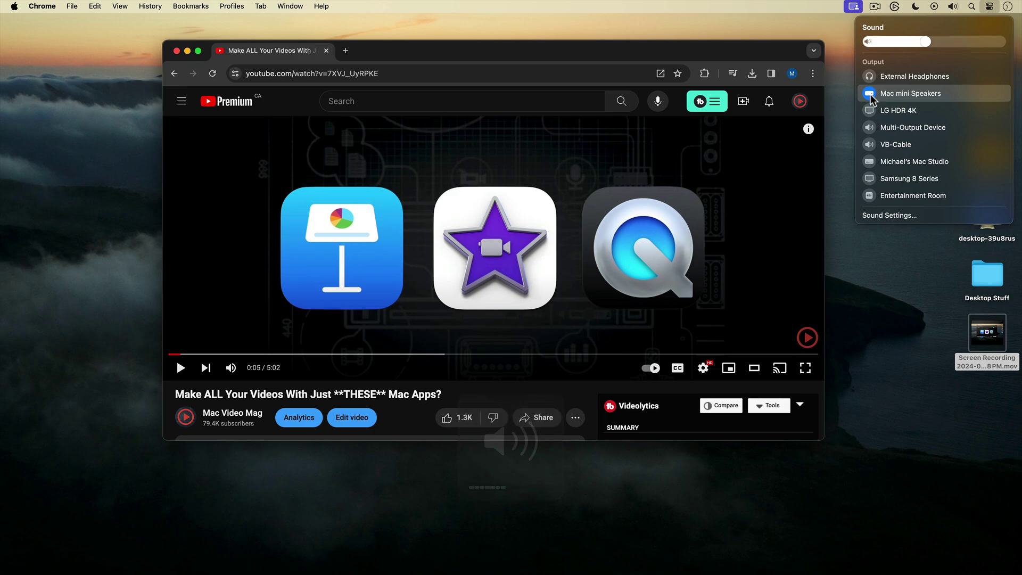
# Switch the Mac's sound output back to the Multi-Output Device and close the sound controls.
pyautogui.click(871, 131)
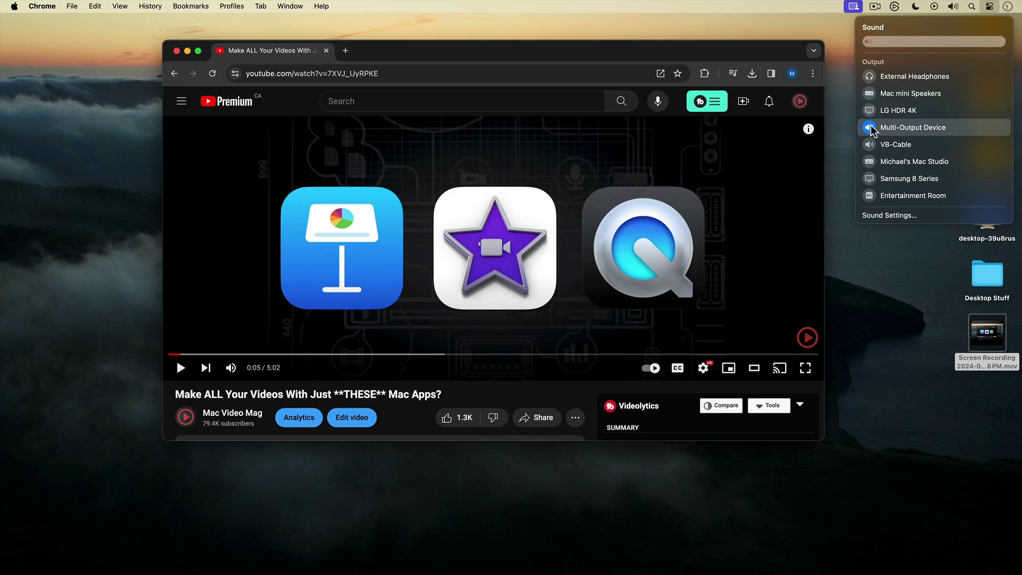
pyautogui.click(989, 6)
pyautogui.click(989, 7)
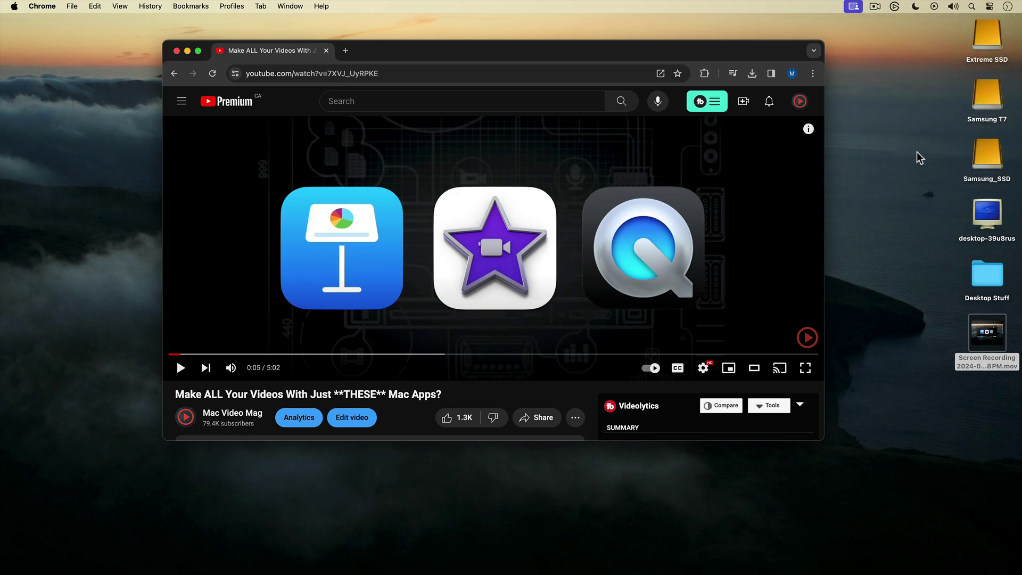
# Open Control Center with the Mac's sound controls.
pyautogui.click(990, 6)
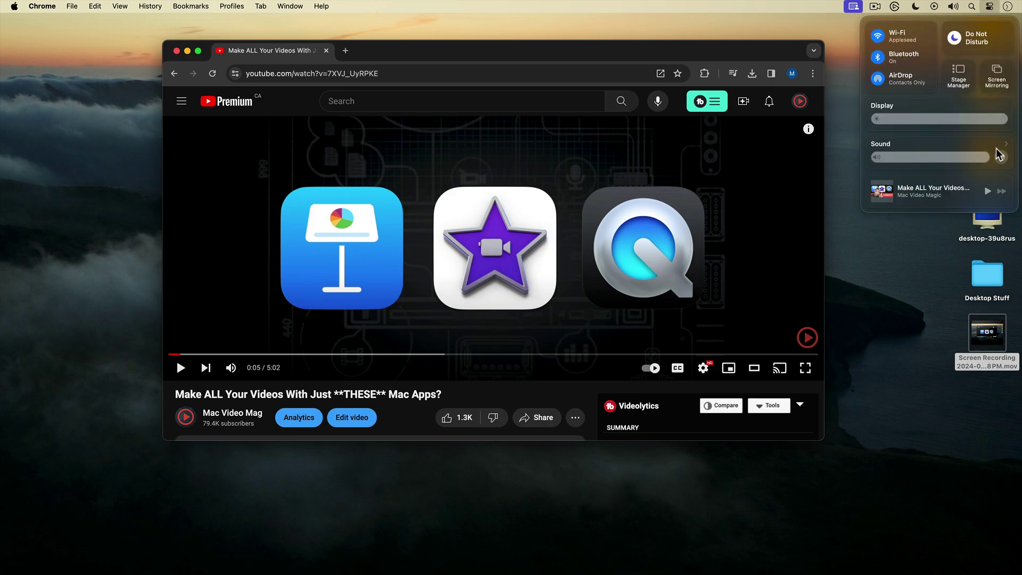